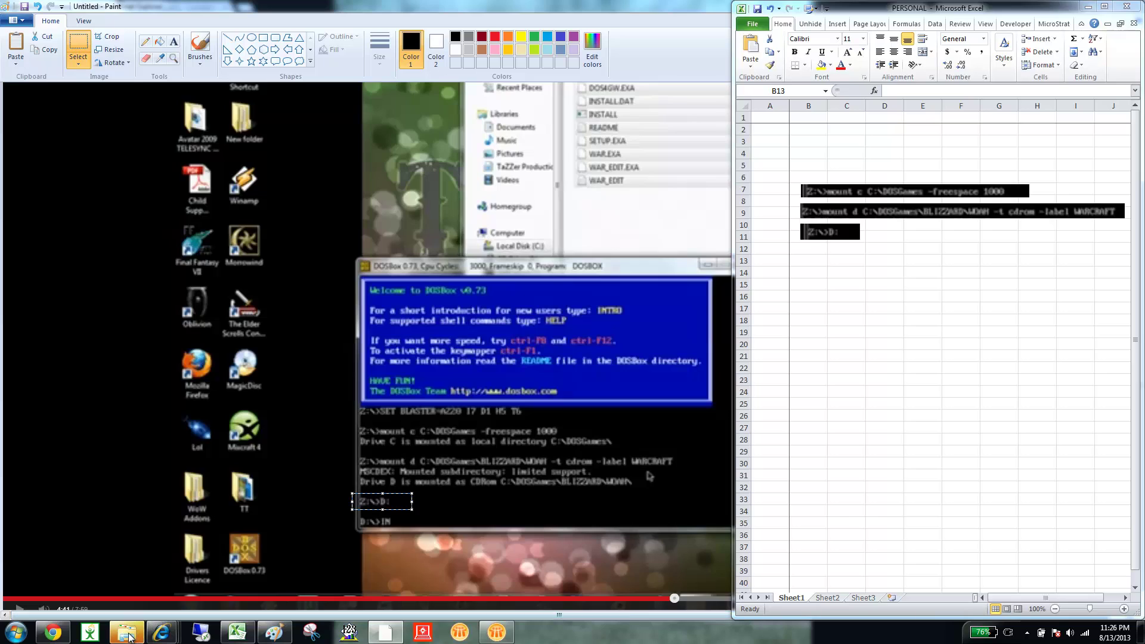
Open Windows Explorer and go to the root of the C: drive.
{"action": "mouse_move", "coordinate": [129, 637]}
{"action": "left_click", "coordinate": [127, 634]}
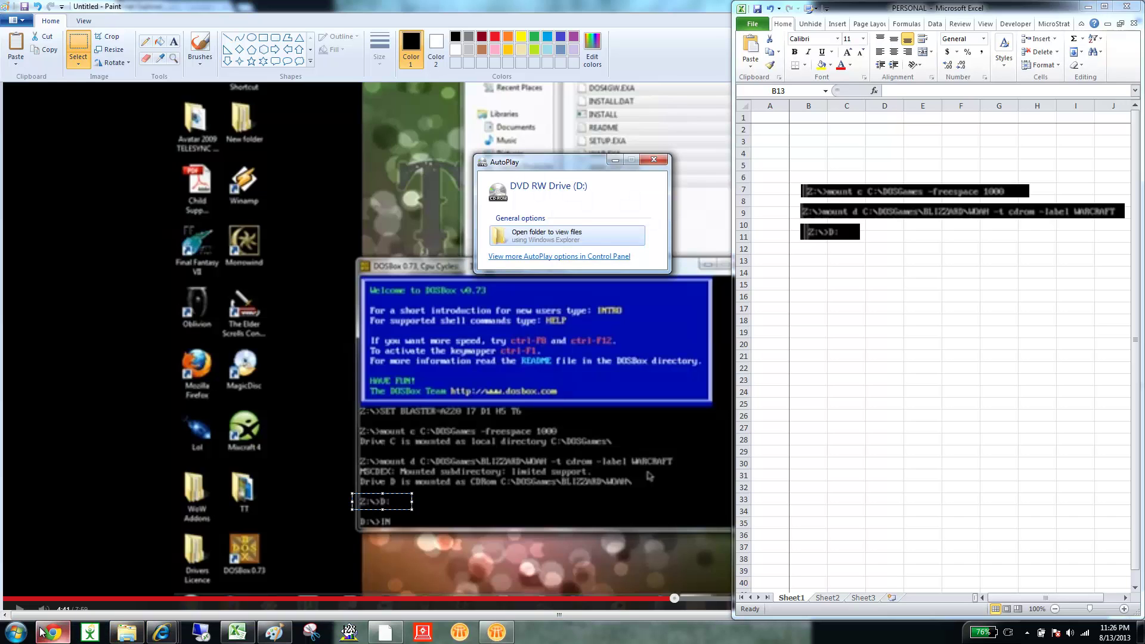
{"action": "right_click", "coordinate": [17, 634]}
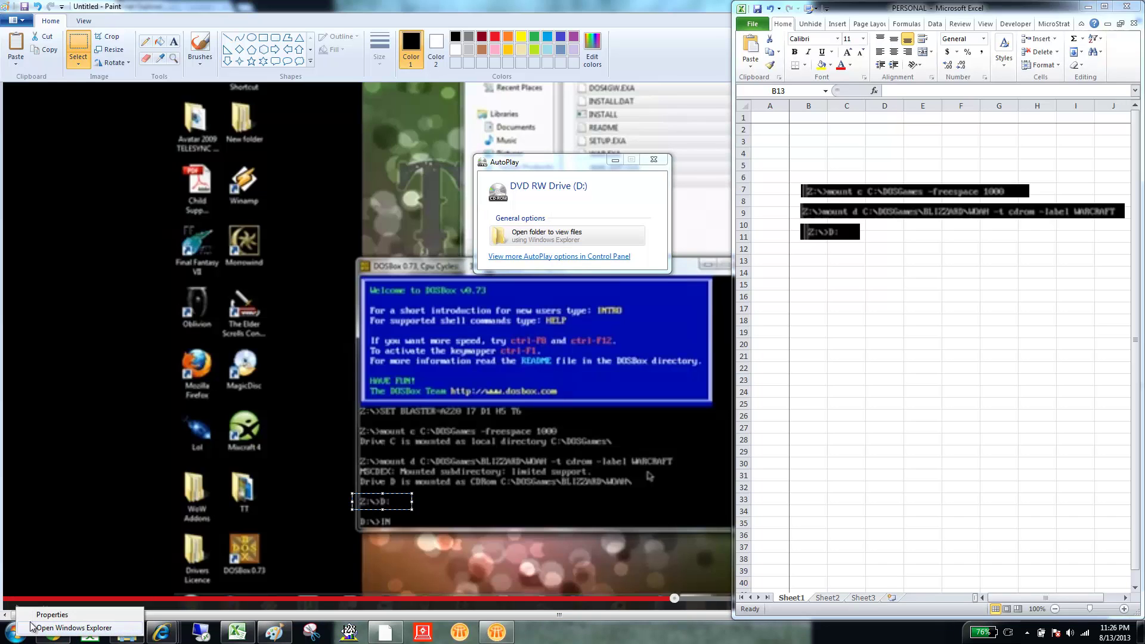
{"action": "left_click", "coordinate": [33, 627]}
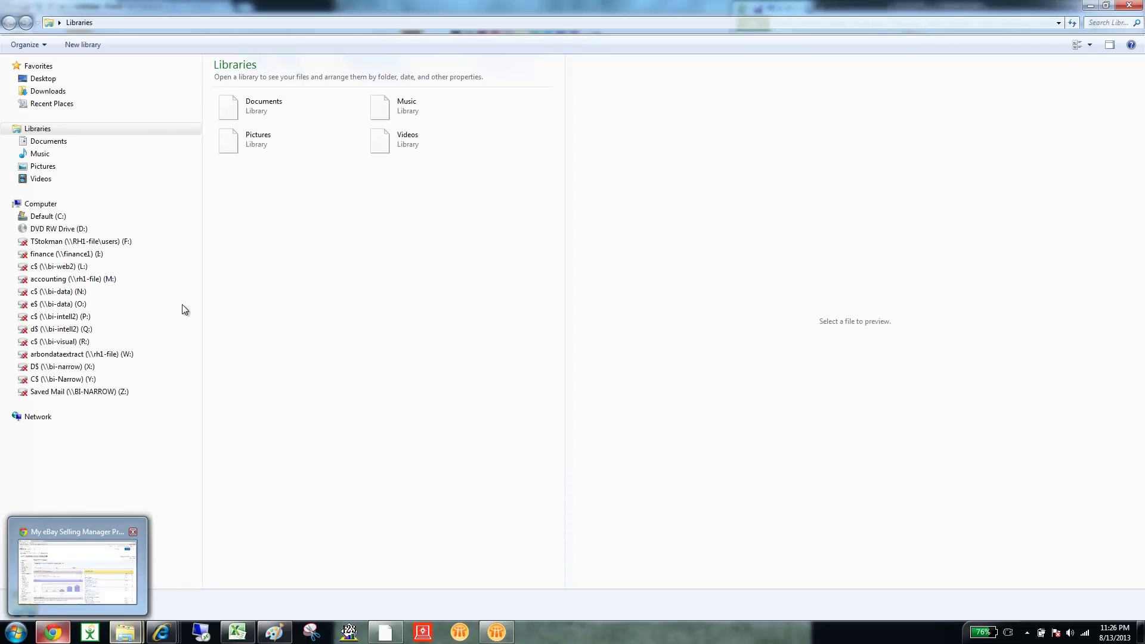
{"action": "left_click", "coordinate": [44, 219]}
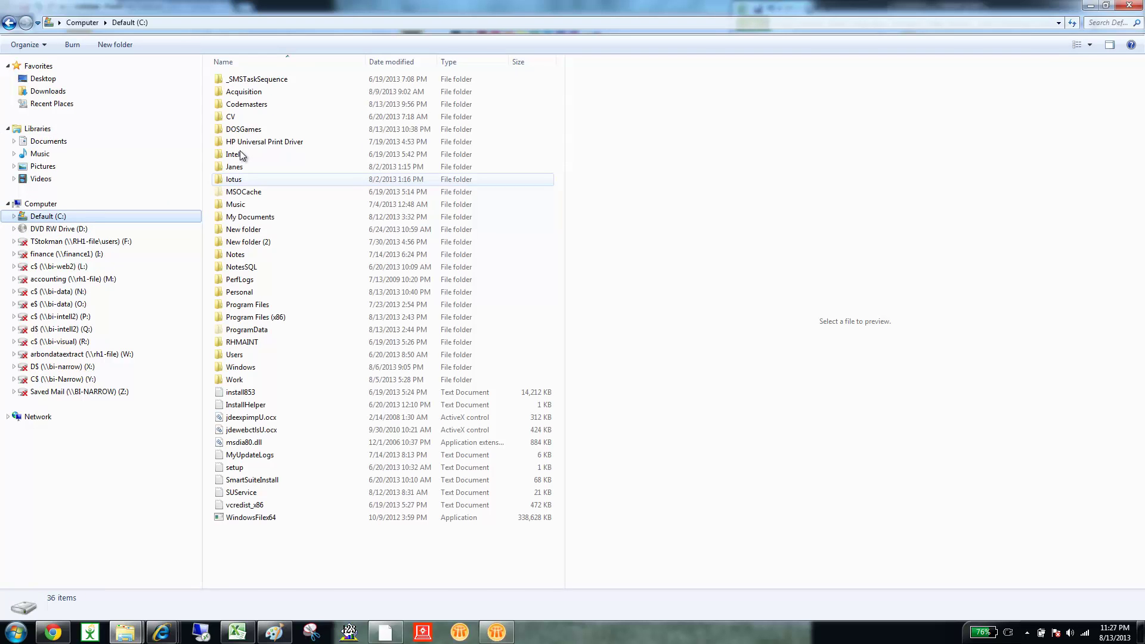
Create a new folder named DOSGames2 in the root of the C: drive.
{"action": "left_click", "coordinate": [268, 135]}
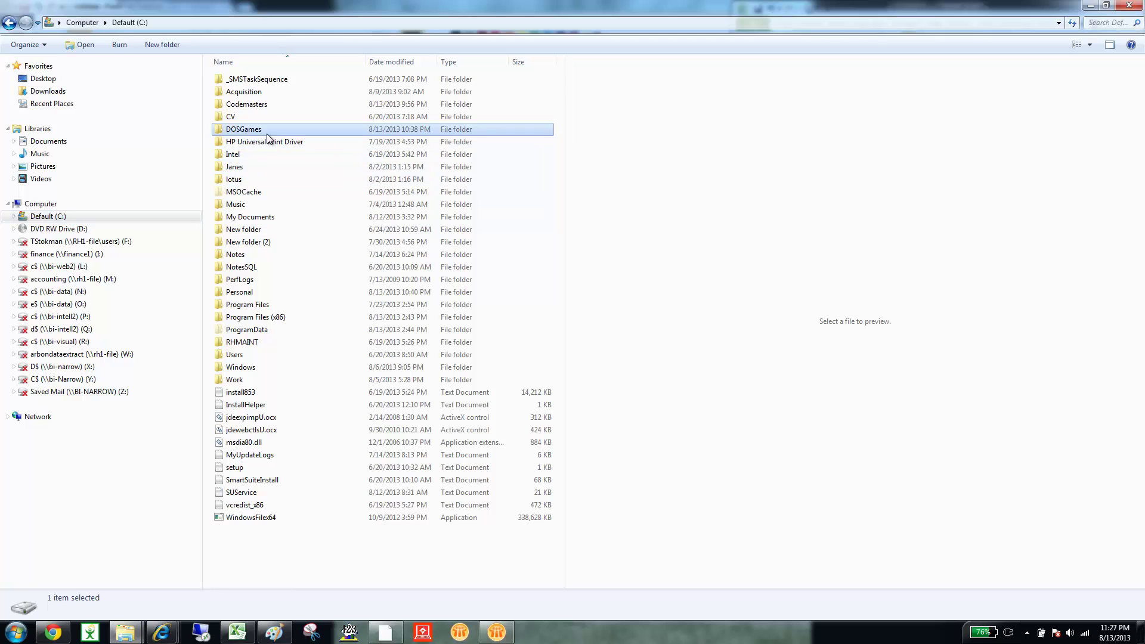
{"action": "left_click", "coordinate": [250, 132]}
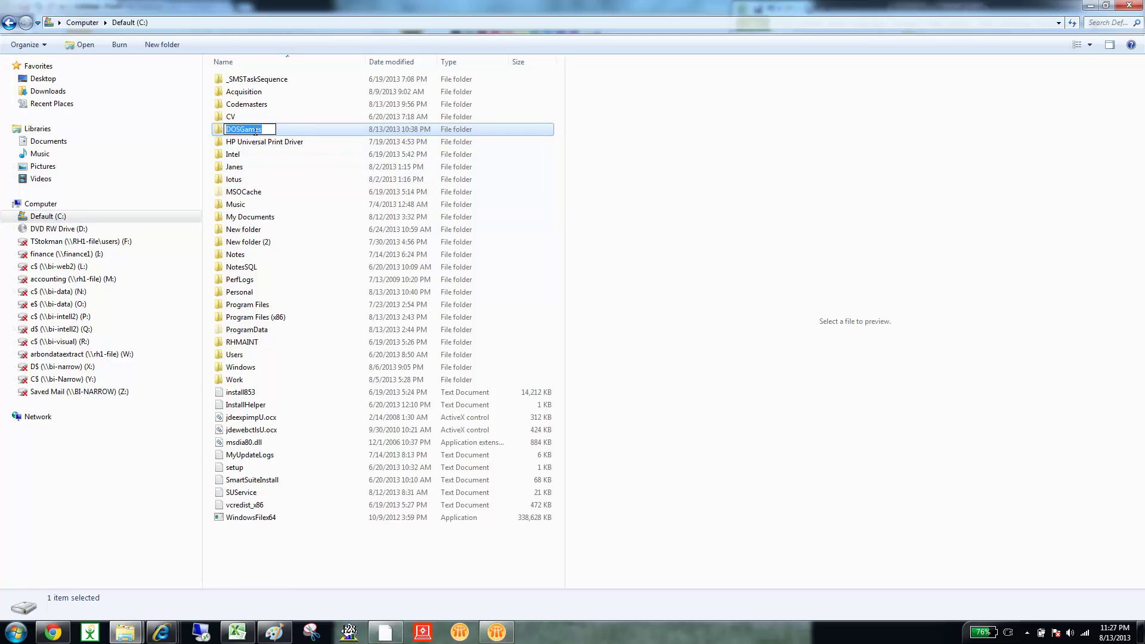
{"action": "left_click", "coordinate": [289, 139]}
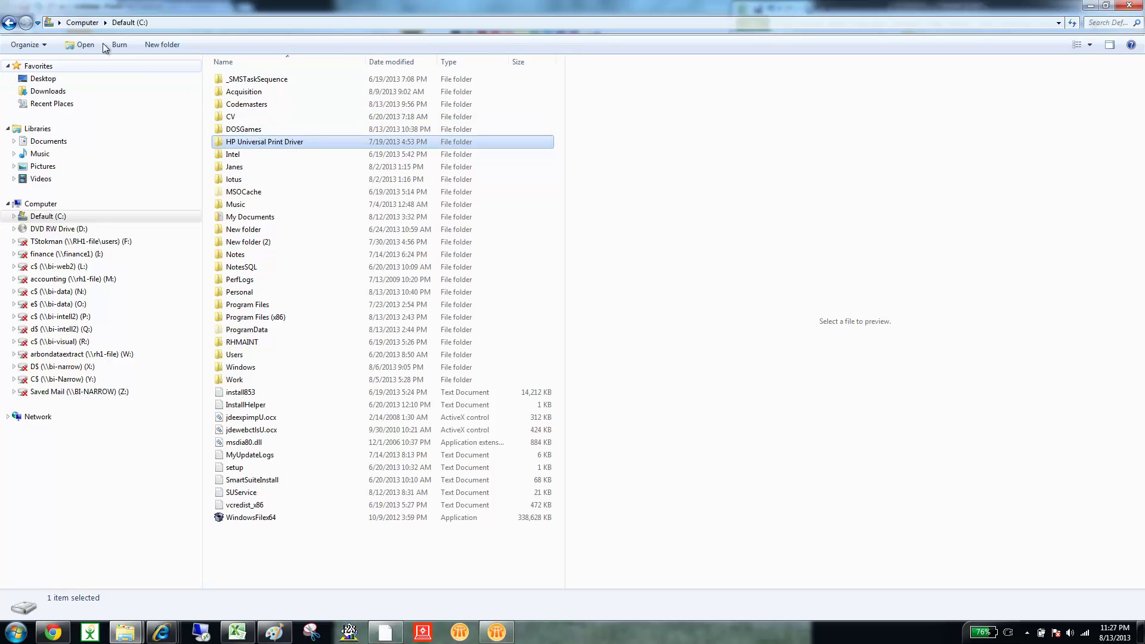
{"action": "left_click", "coordinate": [162, 45]}
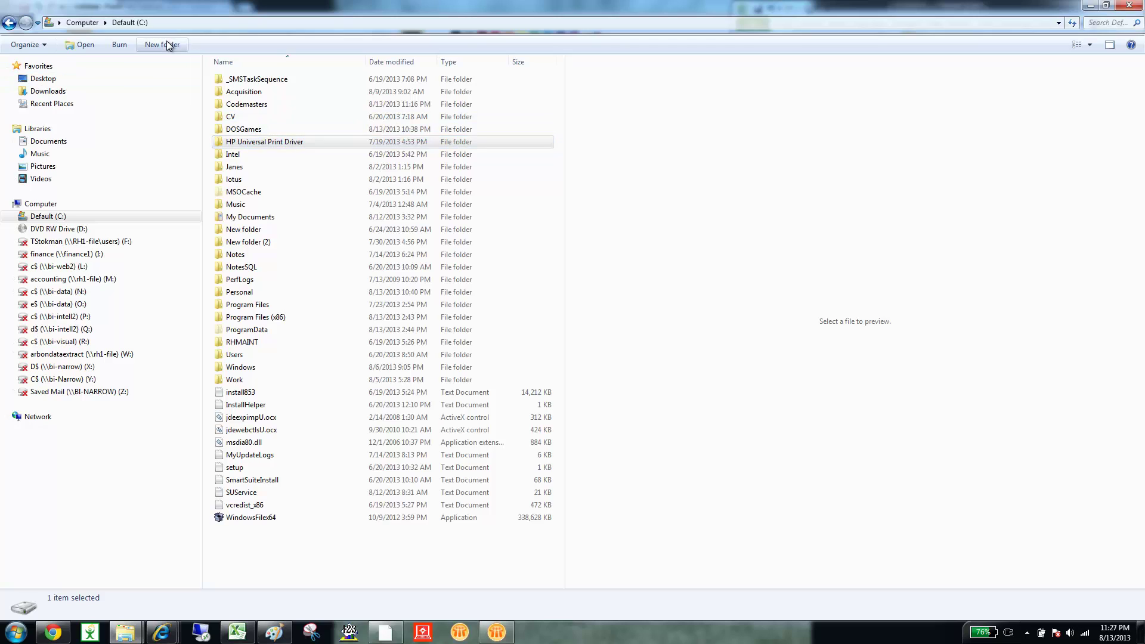
{"action": "type", "text": "DO"}
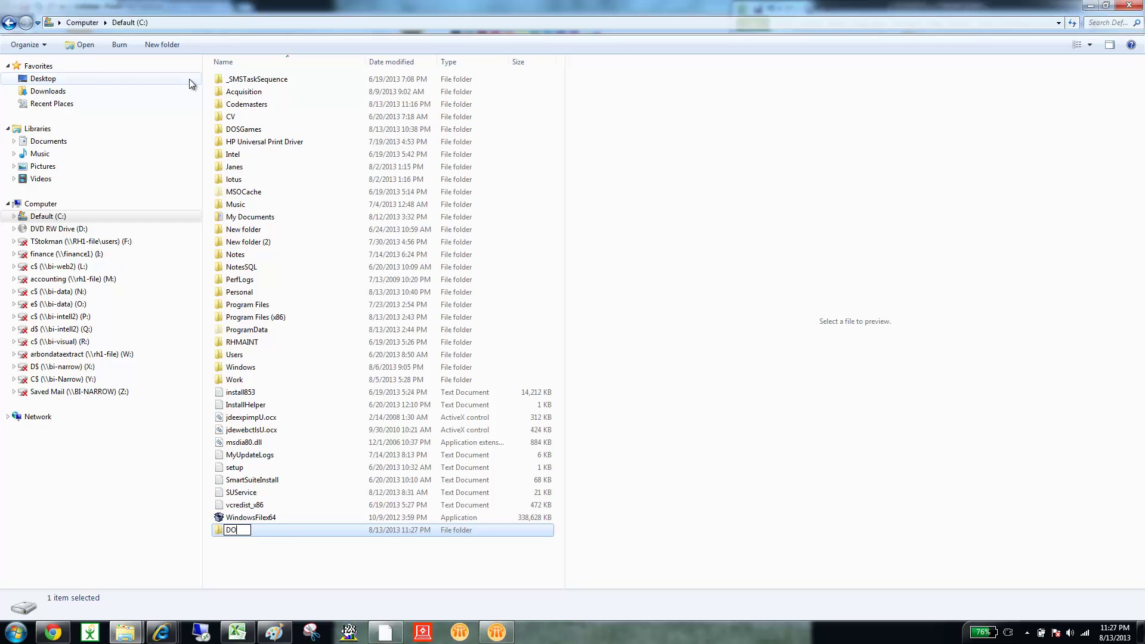
{"action": "type", "text": "SGames2"}
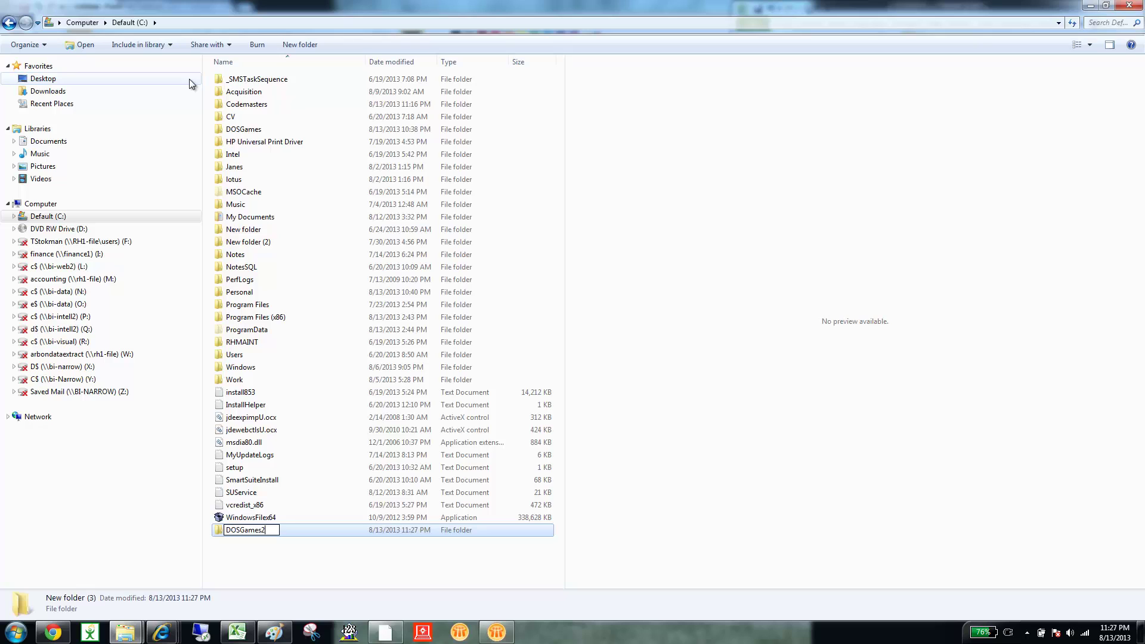
{"action": "key", "text": "Return"}
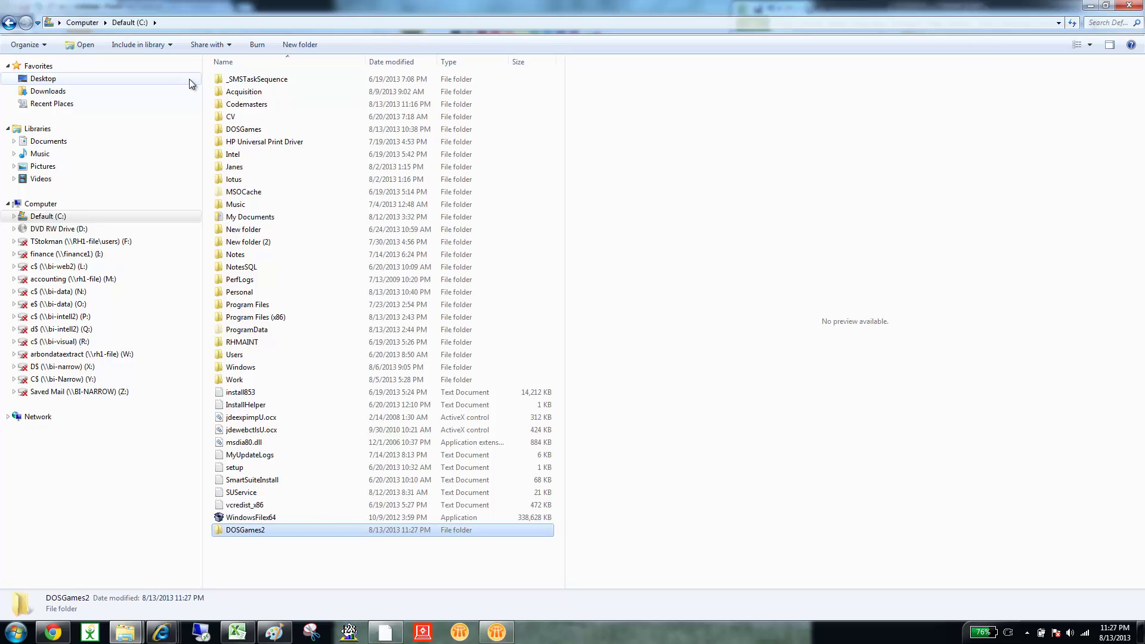
Open the DOSGames folder and select its Willy subfolder.
{"action": "double_click", "coordinate": [232, 131]}
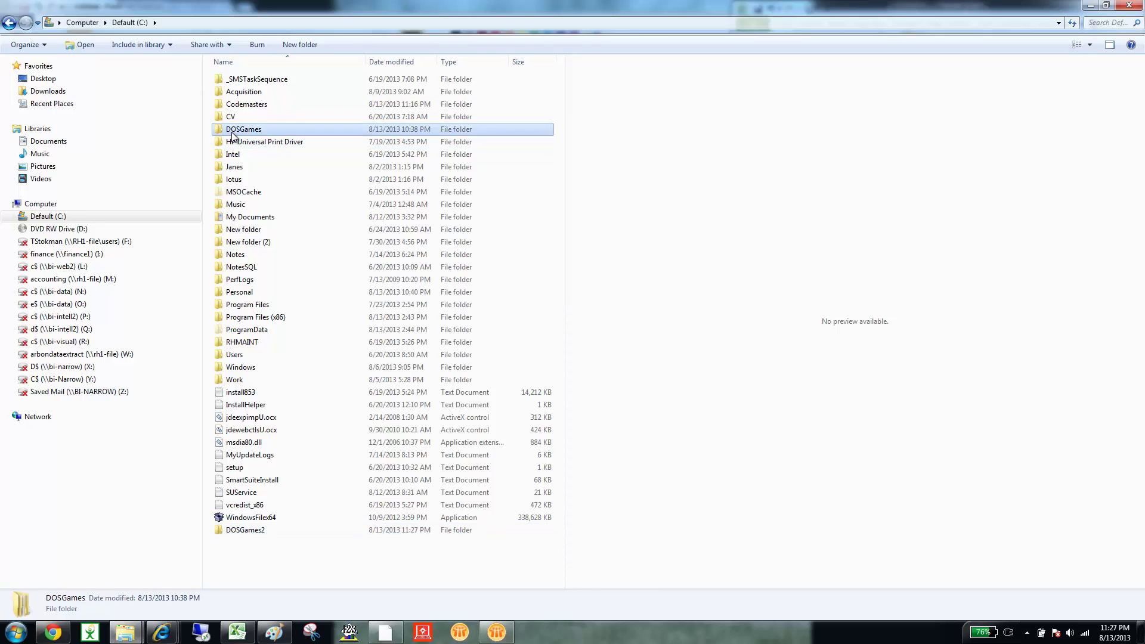
{"action": "left_click", "coordinate": [232, 130]}
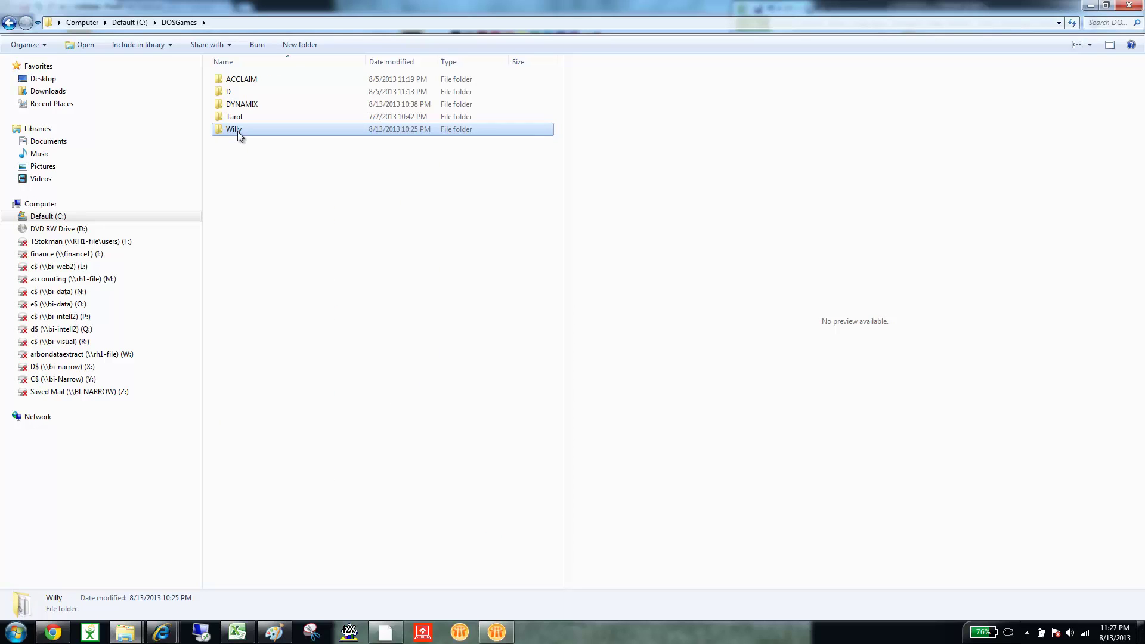
{"action": "left_click", "coordinate": [238, 131]}
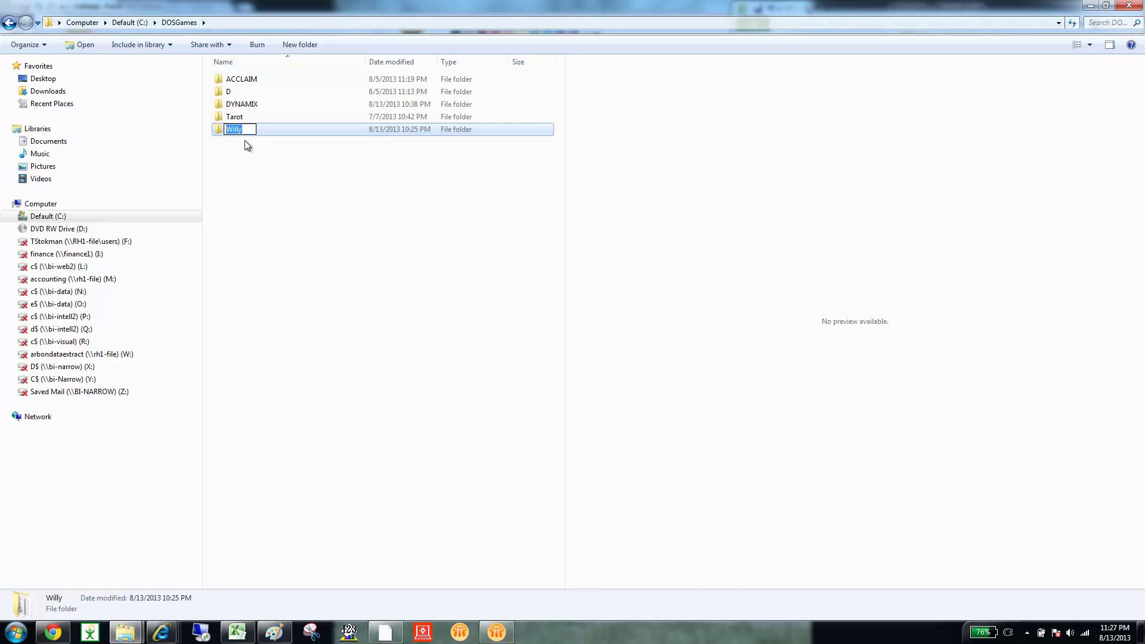
{"action": "left_click", "coordinate": [243, 141]}
{"action": "left_click", "coordinate": [239, 120]}
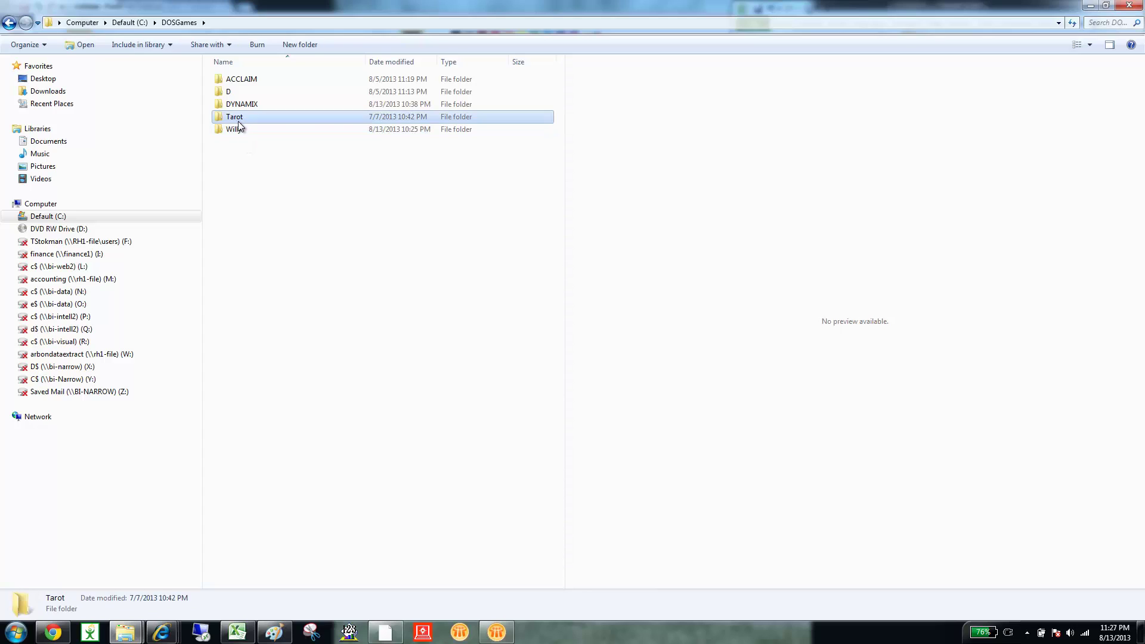
{"action": "left_click", "coordinate": [236, 131]}
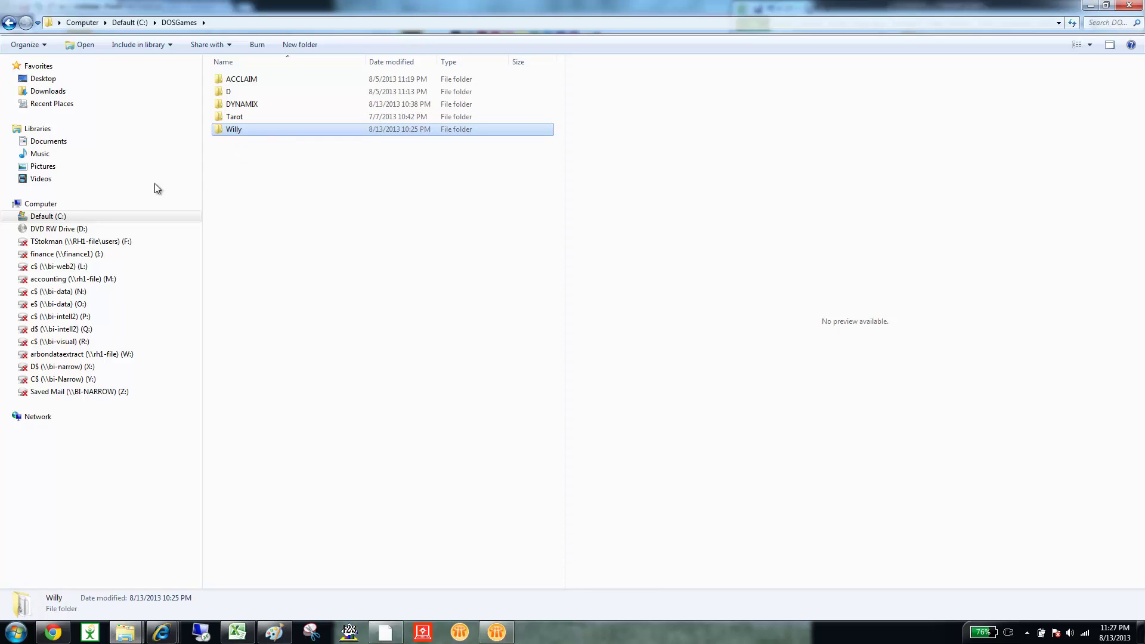
Select all game files on the DVD in drive D:, from INSTALL.144 to WILLY.TFA.
{"action": "left_click", "coordinate": [77, 231]}
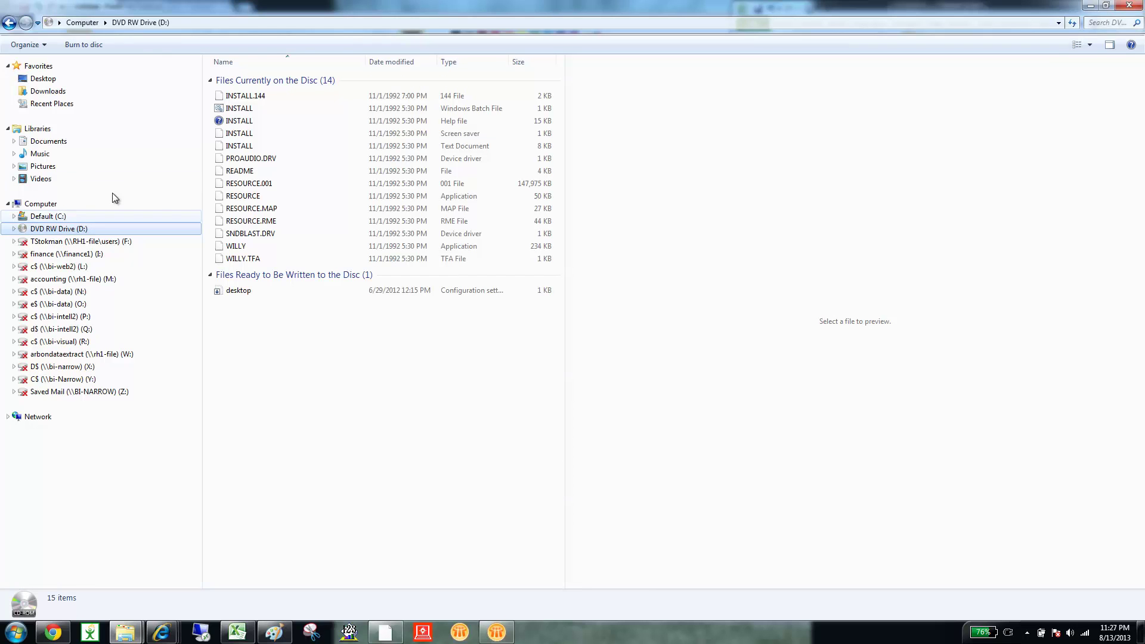
{"action": "left_click", "coordinate": [240, 98]}
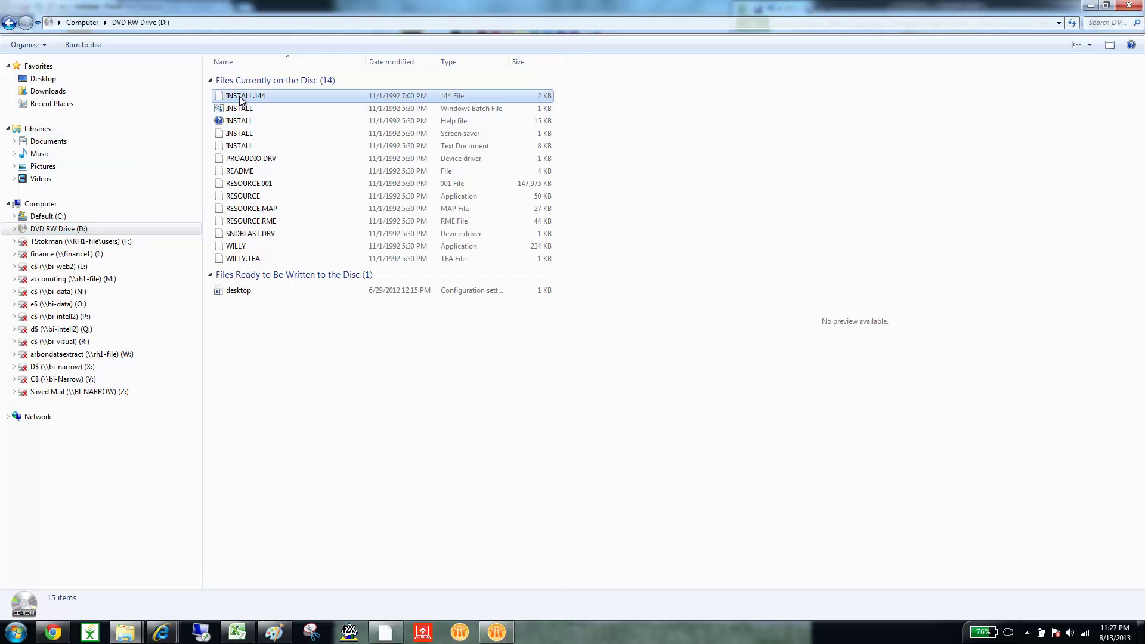
{"action": "left_click", "coordinate": [246, 261], "text": "shift"}
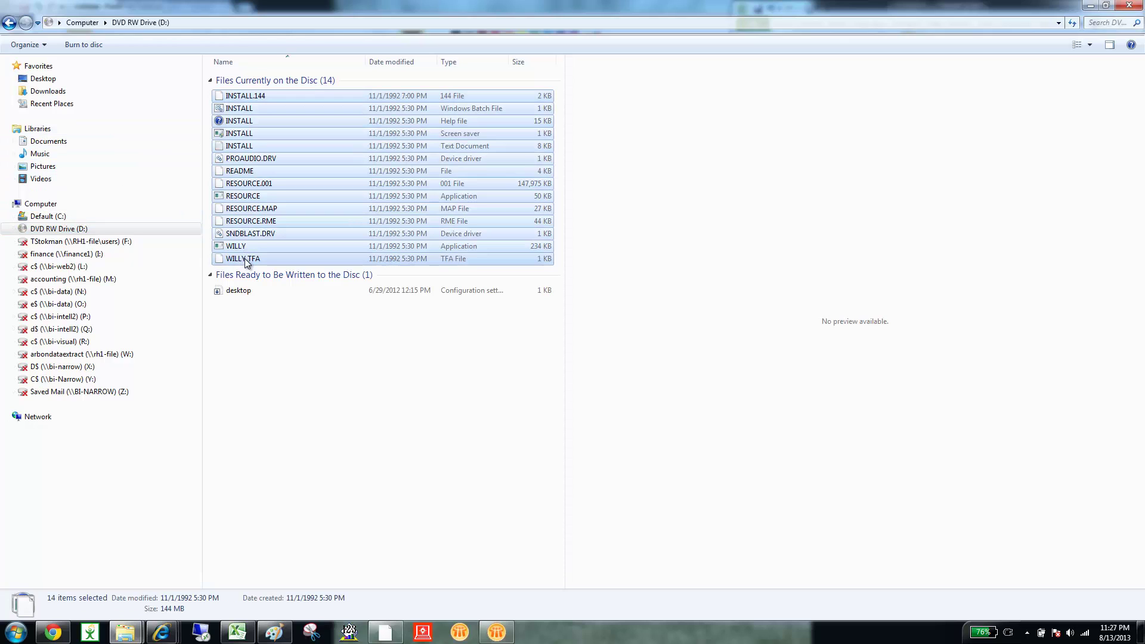
View the game files in C:\DOSGames\Willy and close the Explorer window.
{"action": "left_click", "coordinate": [55, 218]}
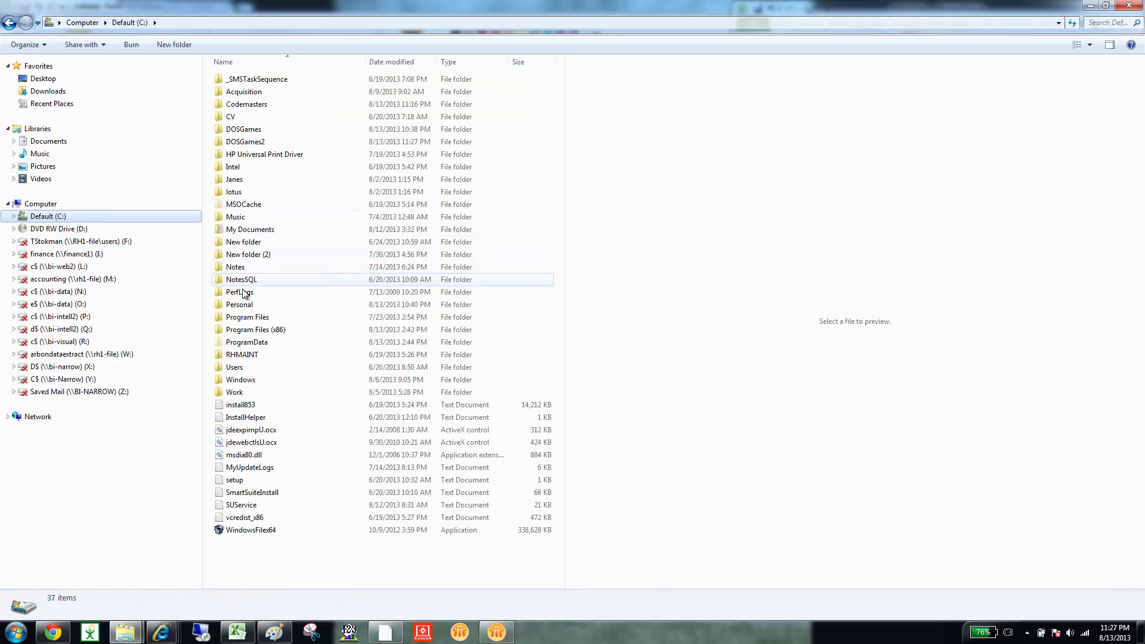
{"action": "left_click", "coordinate": [237, 130]}
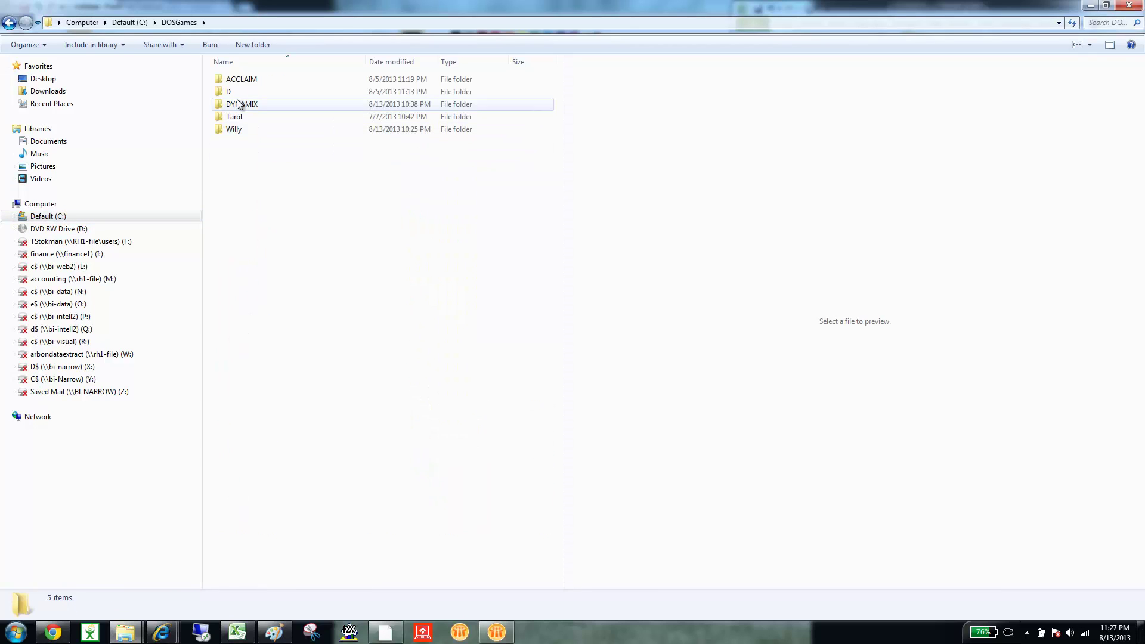
{"action": "double_click", "coordinate": [234, 131]}
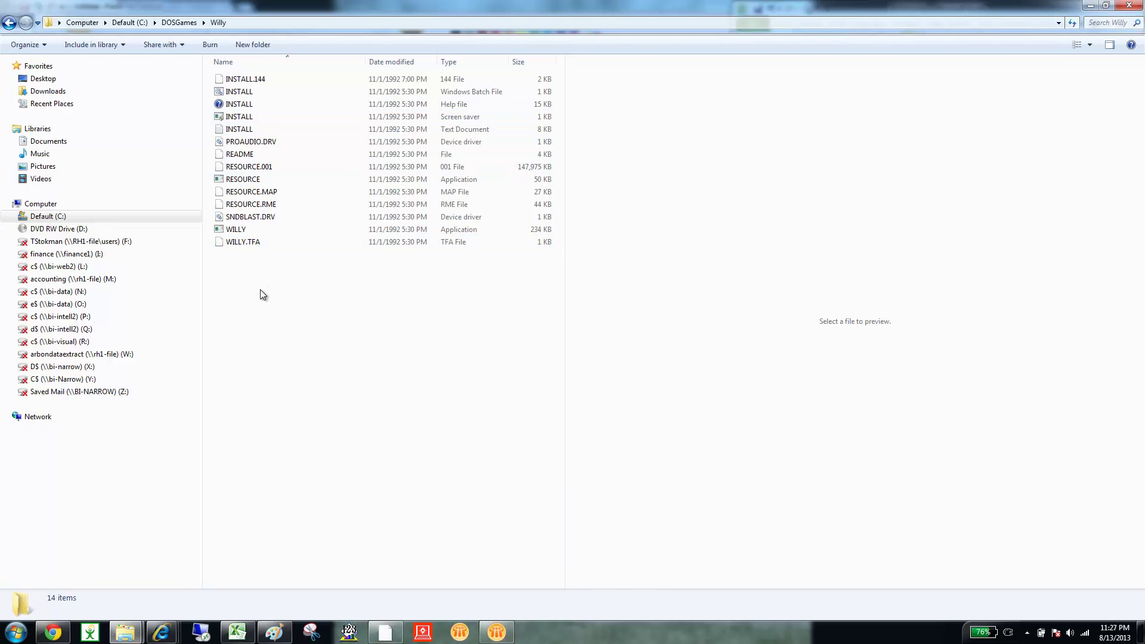
{"action": "left_click", "coordinate": [1130, 5]}
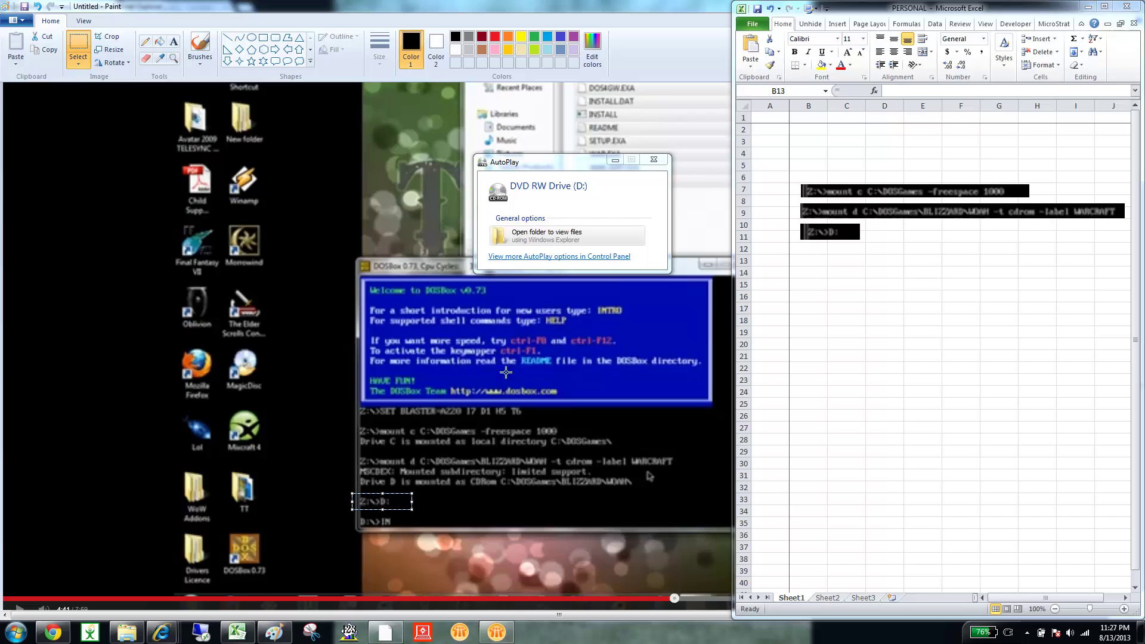
Launch DOSBox 0.74 and mount the games folder with "mount c c:\DOSGames -freespace 1000".
{"action": "left_click", "coordinate": [18, 634]}
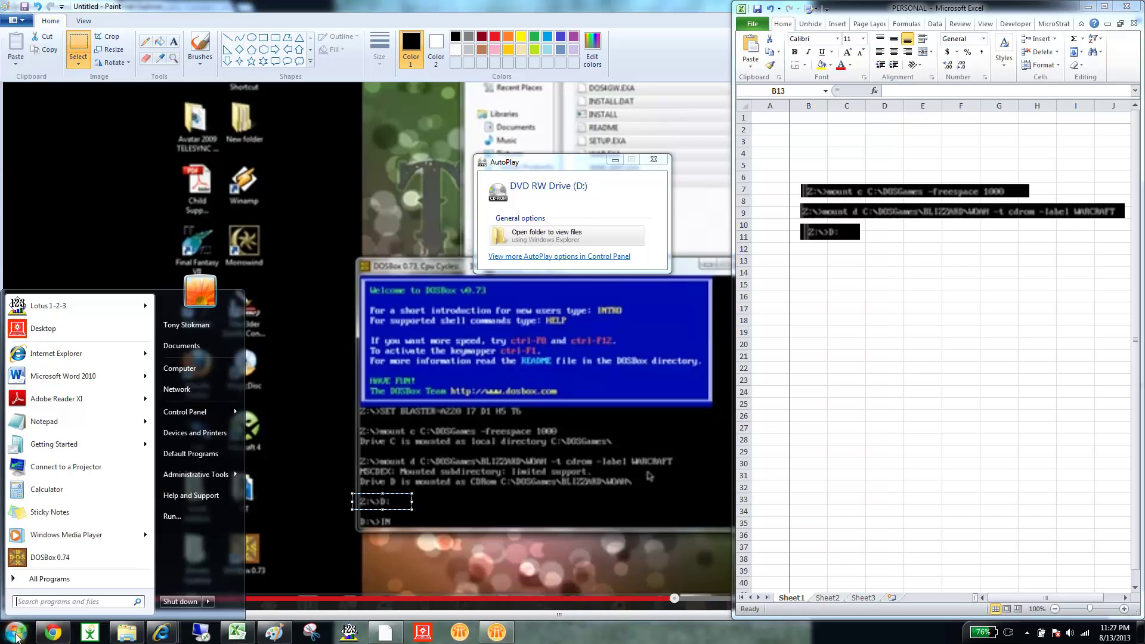
{"action": "left_click", "coordinate": [34, 556]}
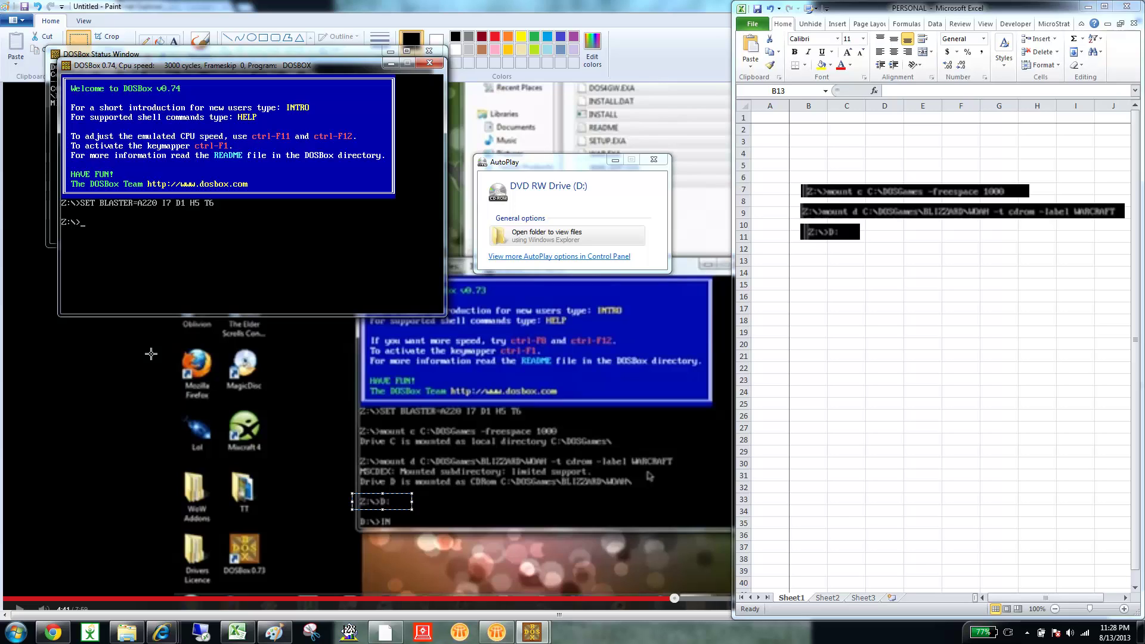
{"action": "type", "text": "mount c c:\\DOSGames -freespace 1000"}
{"action": "key", "text": "Return"}
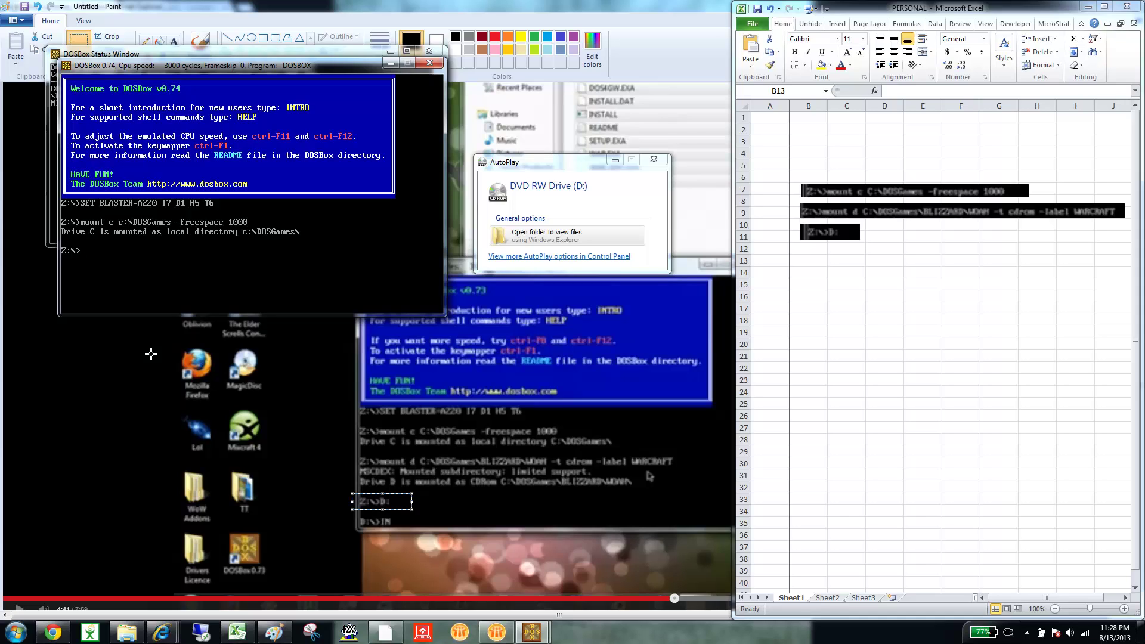
Mount the game folder as drive D with "mount d c:\DOSGames\Willy -r cdrom -label Willy".
{"action": "type", "text": "moun"}
{"action": "type", "text": "t"}
{"action": "type", "text": " d"}
{"action": "type", "text": "c\""}
{"action": "type", "text": "\\DOS"}
{"action": "key", "text": "BackSpace"}
{"action": "type", "text": "Games\\Will"}
{"action": "type", "text": "y -r cdro"}
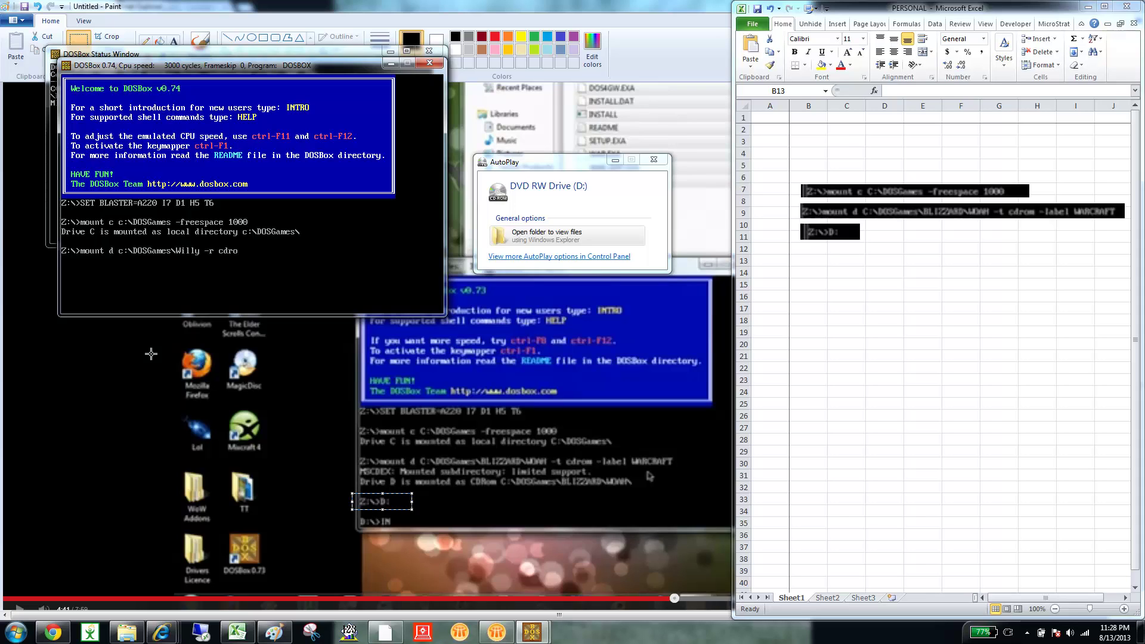
{"action": "type", "text": "m"}
{"action": "type", "text": " -label Willy"}
{"action": "key", "text": "Return"}
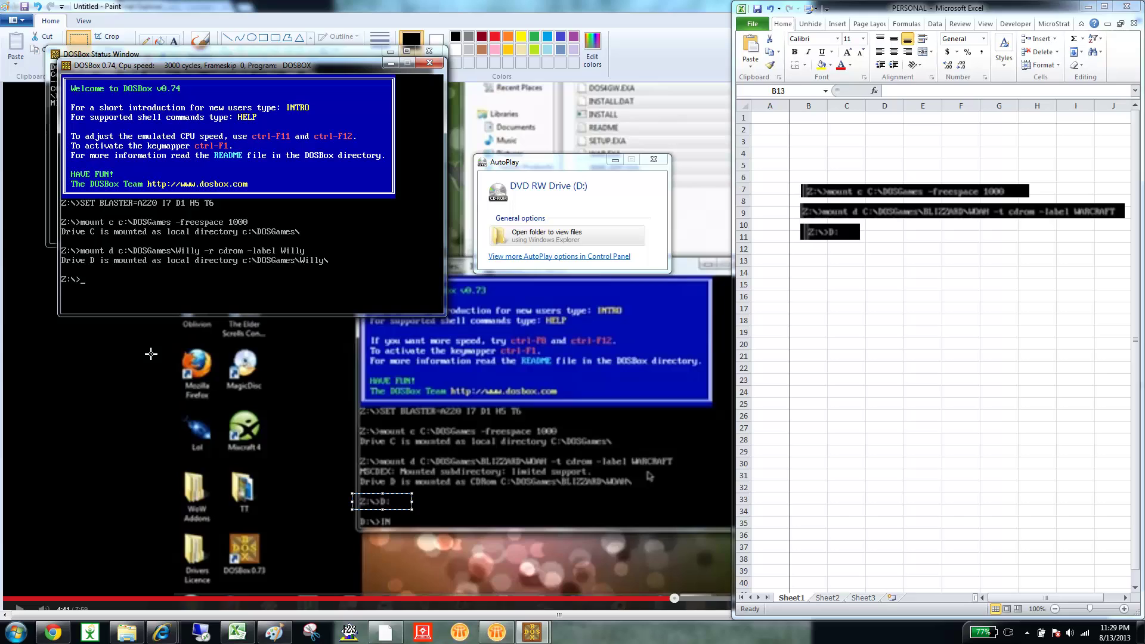
Switch to the D: drive and list its directory contents.
{"action": "type", "text": "d:"}
{"action": "key", "text": "Return"}
{"action": "type", "text": "dir"}
{"action": "key", "text": "Return"}
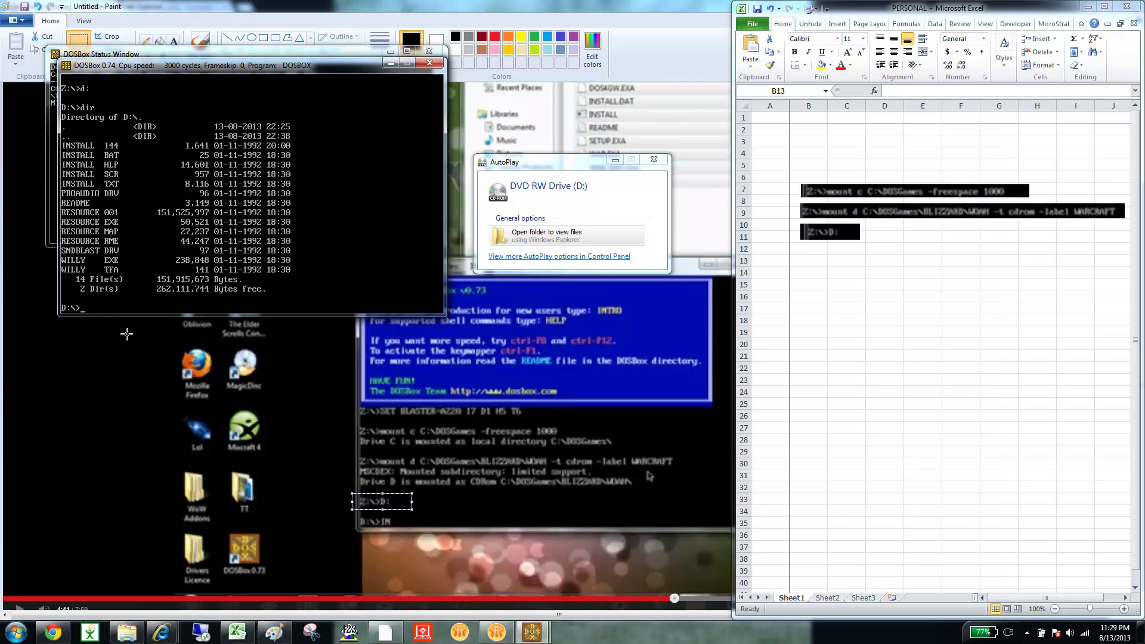
Run the game's install program from D:, continue past its introduction and choose C as the target hard disk.
{"action": "type", "text": "install"}
{"action": "key", "text": "Return"}
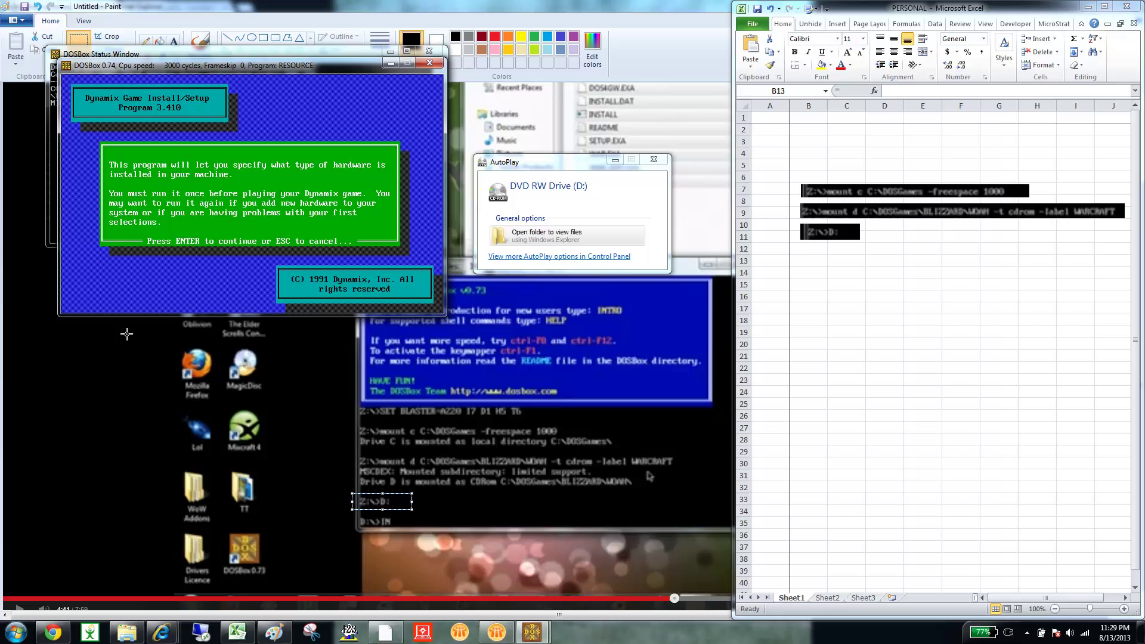
{"action": "key", "text": "Return"}
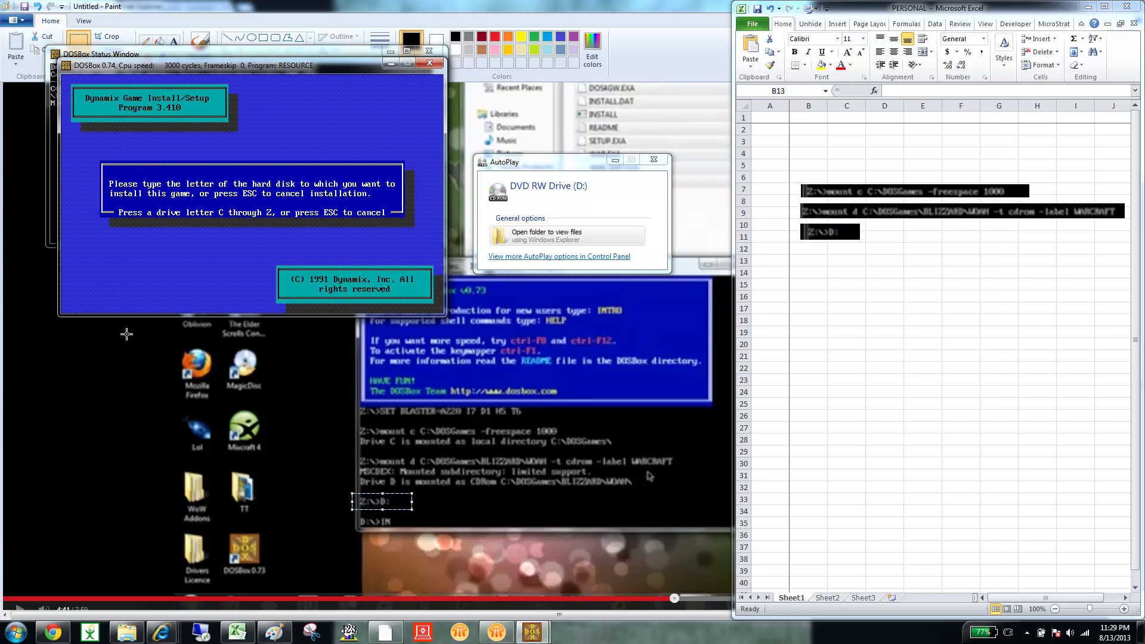
{"action": "key", "text": "c"}
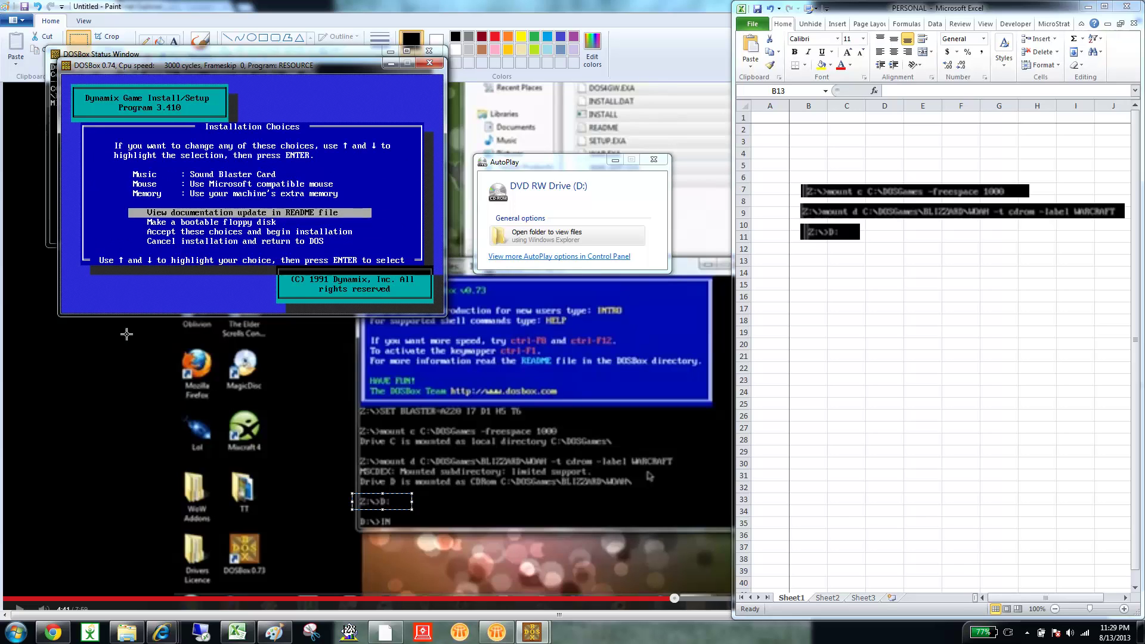
Cancel the installation from the installation choices and confirm exiting to DOS.
{"action": "key", "text": "Down"}
{"action": "key", "text": "Down"}
{"action": "key", "text": "Down"}
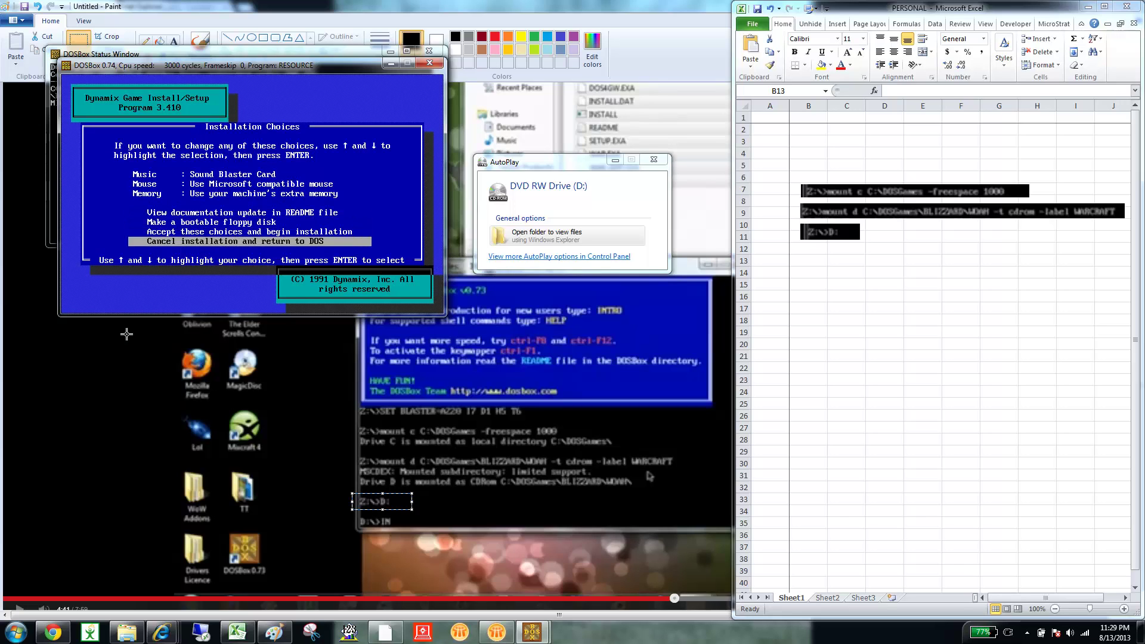
{"action": "key", "text": "Return"}
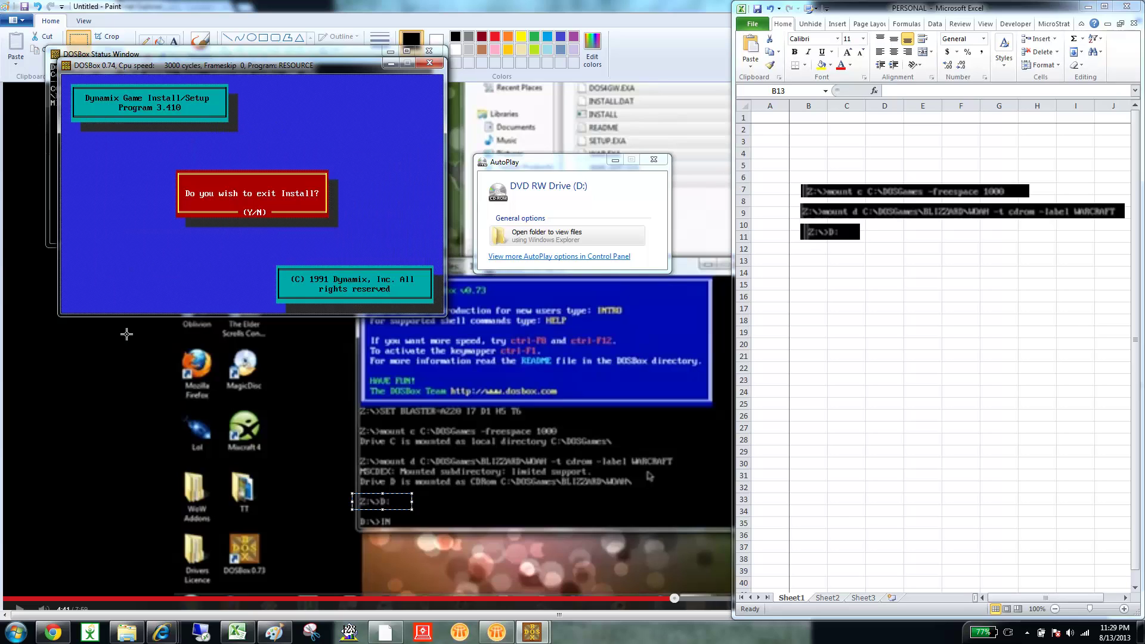
{"action": "type", "text": "y"}
List the contents of the D: drive with "dir" to find the game's executable.
{"action": "type", "text": "d"}
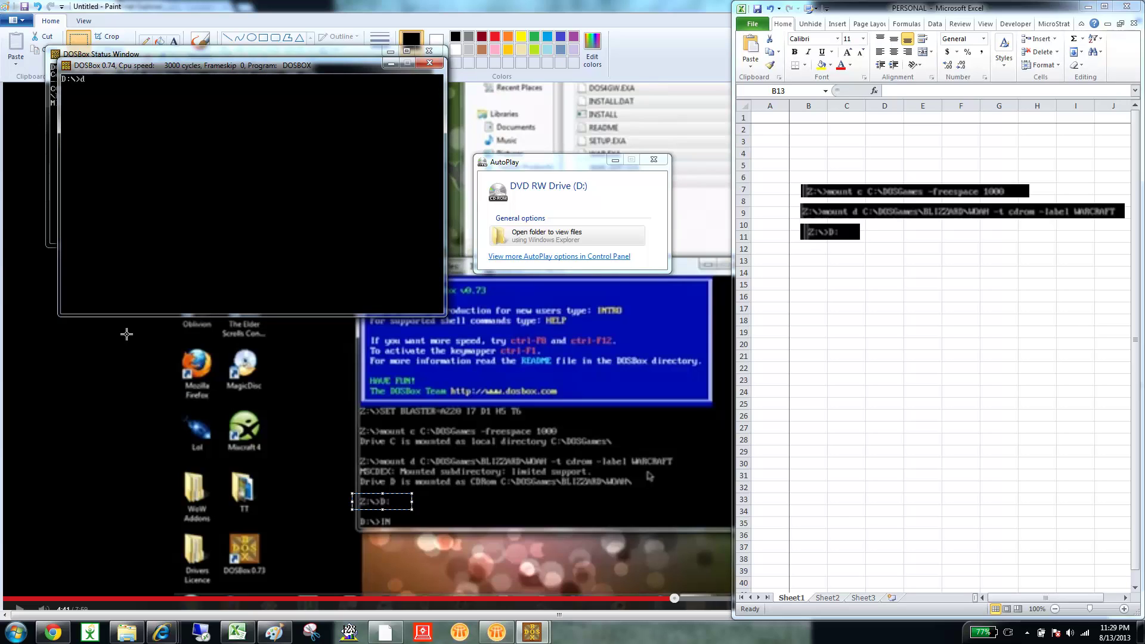
{"action": "type", "text": "ir"}
{"action": "key", "text": "Return"}
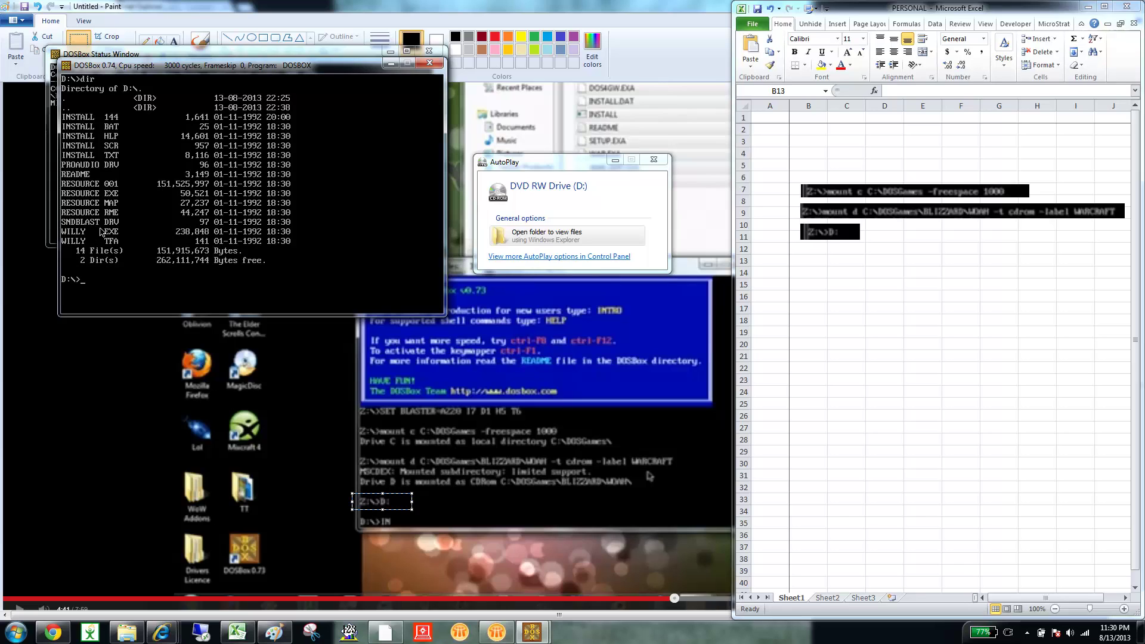
Try to start the game directly from D: with "willy" and "willy.exe".
{"action": "type", "text": "willy"}
{"action": "key", "text": "Return"}
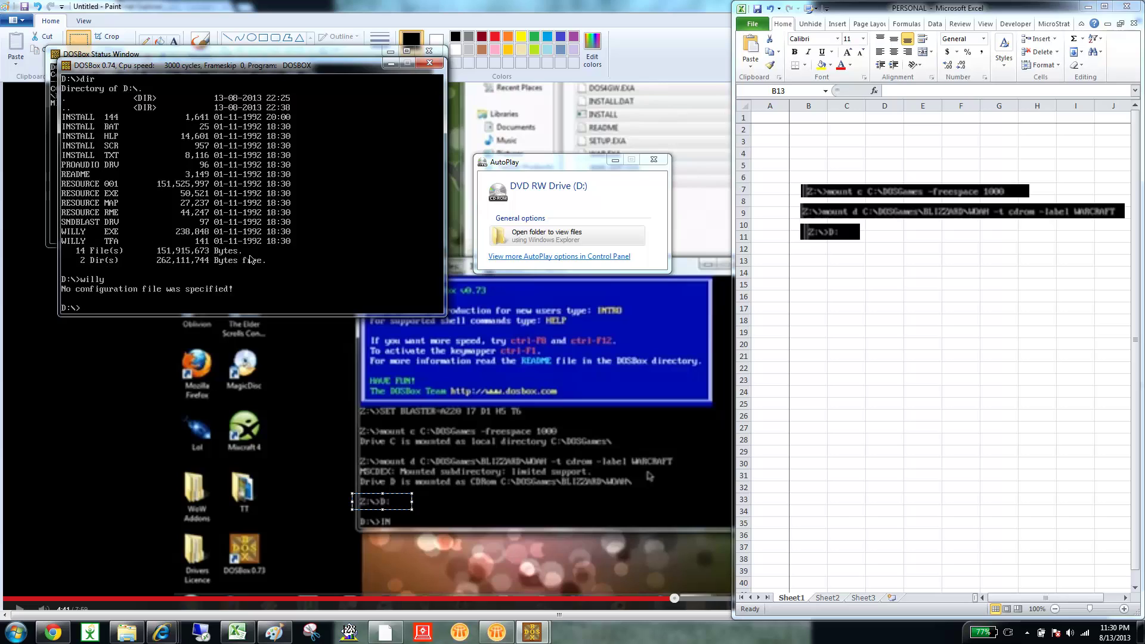
{"action": "type", "text": "willy.exe"}
{"action": "key", "text": "Return"}
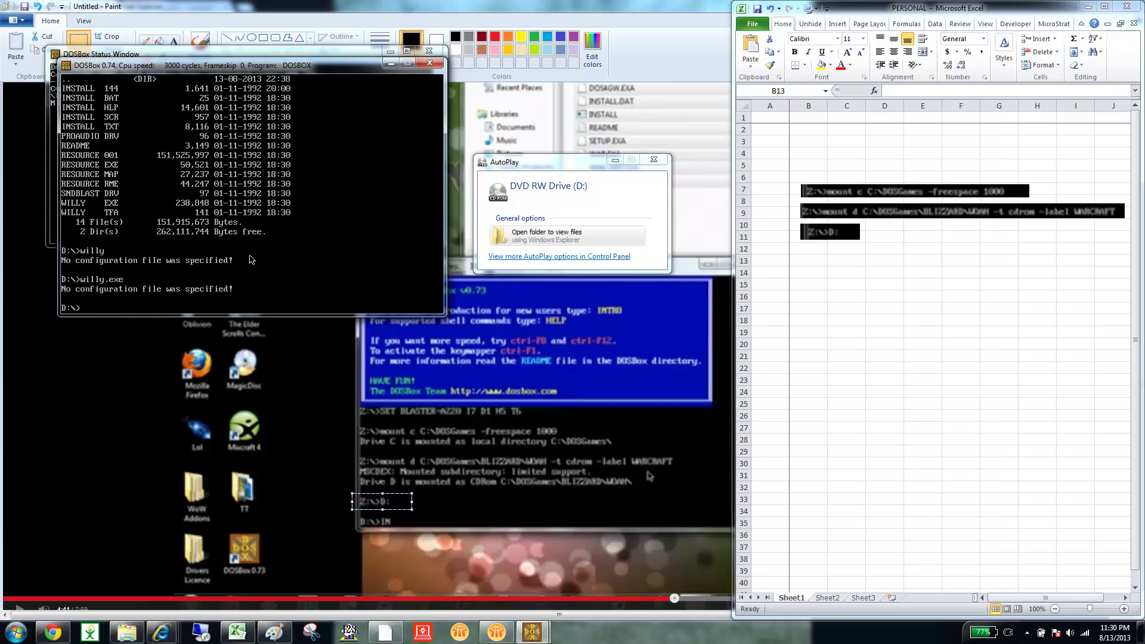
Run "install" again from D:, continue past the introduction and select C as the hard disk to install to.
{"action": "type", "text": "install"}
{"action": "key", "text": "Return"}
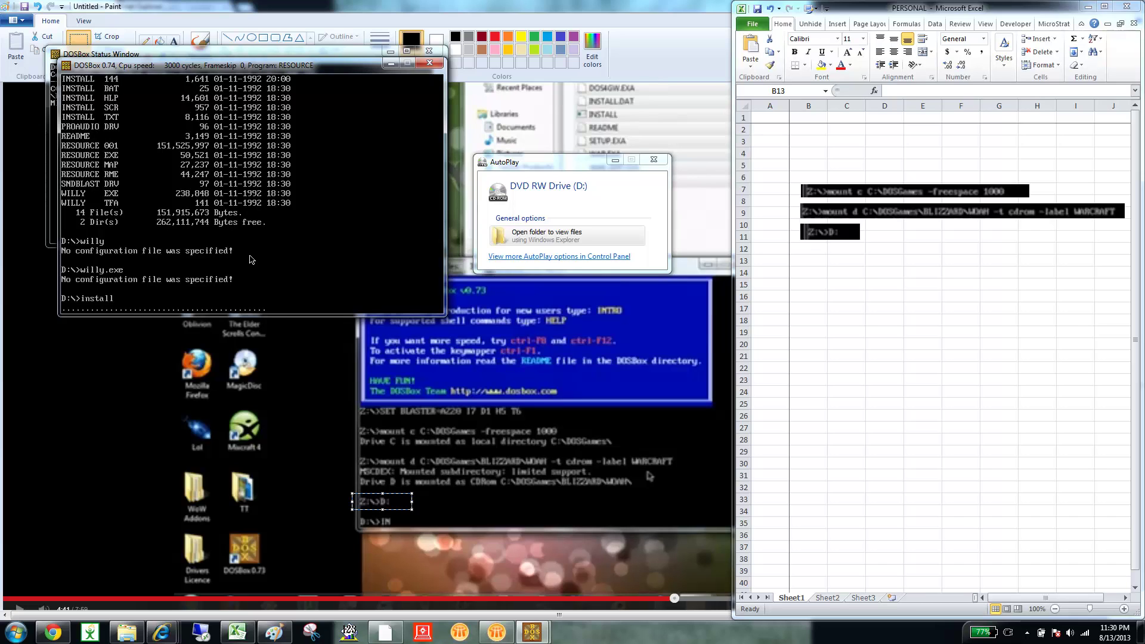
{"action": "key", "text": "Return"}
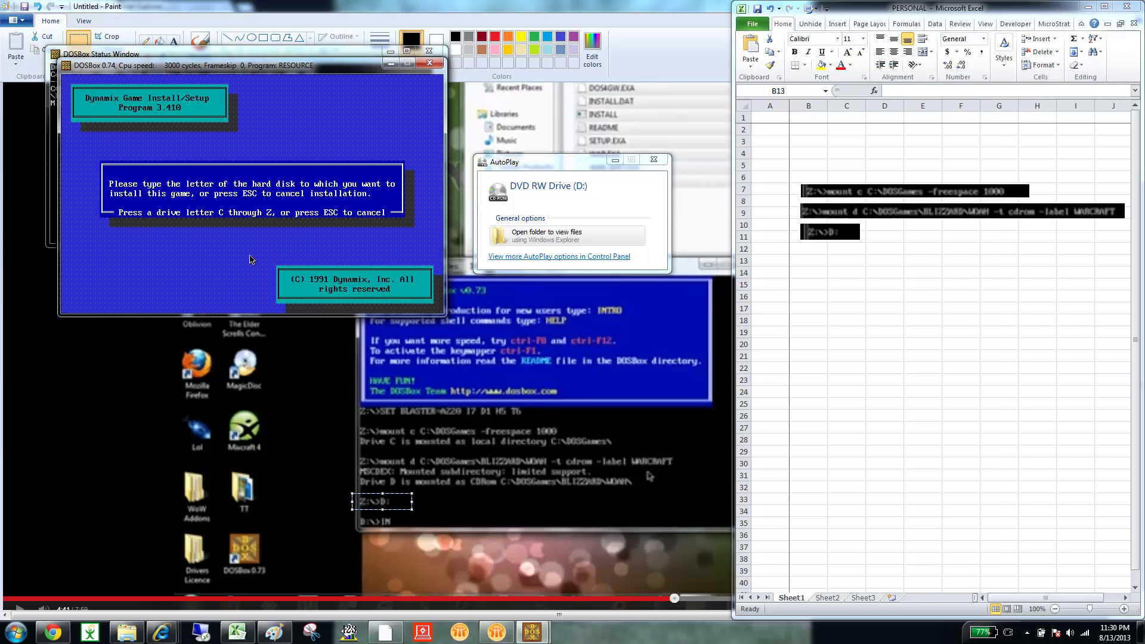
{"action": "key", "text": "c"}
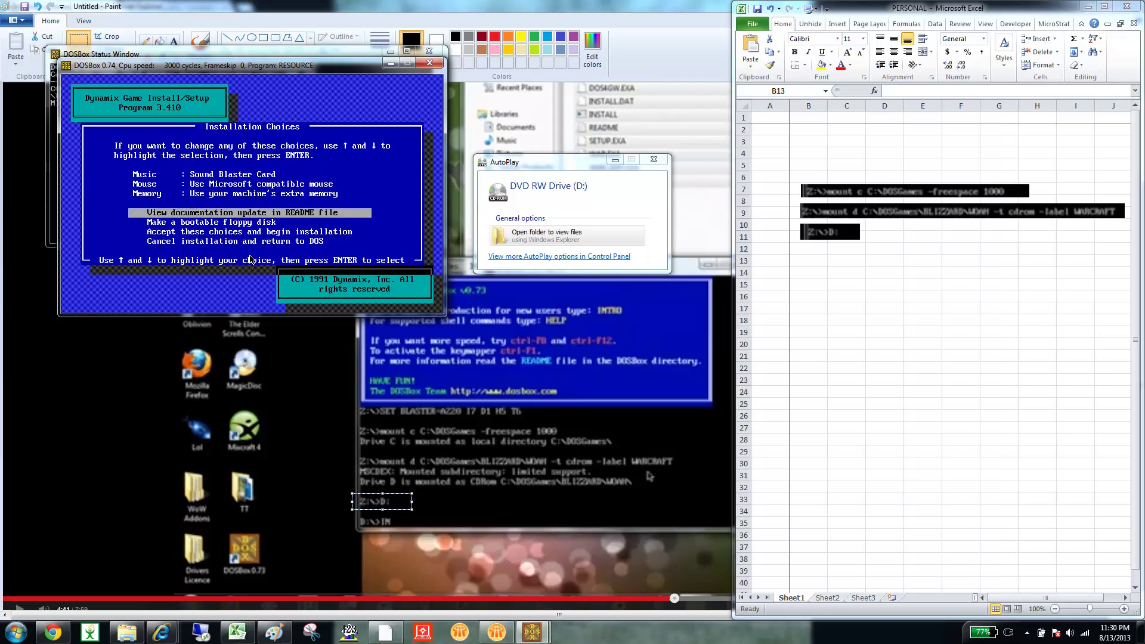
Accept the installation choices, continue the Willy CD setup on the hard drive and dismiss the closing information screens.
{"action": "key", "text": "Return"}
{"action": "key", "text": "Escape"}
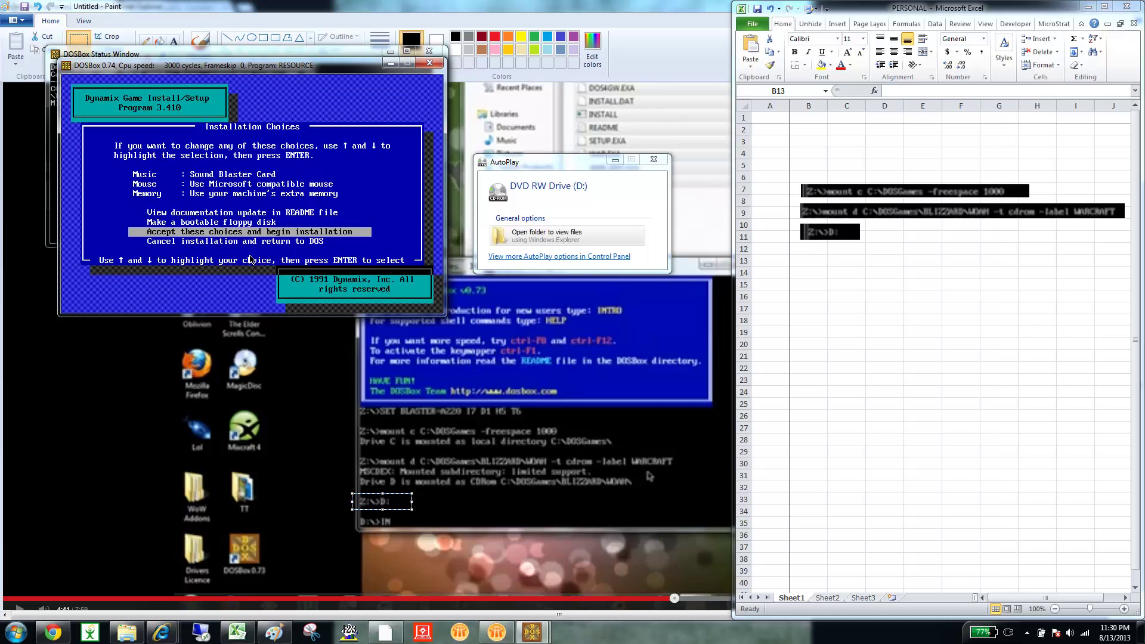
{"action": "key", "text": "Return"}
{"action": "key", "text": "Return"}
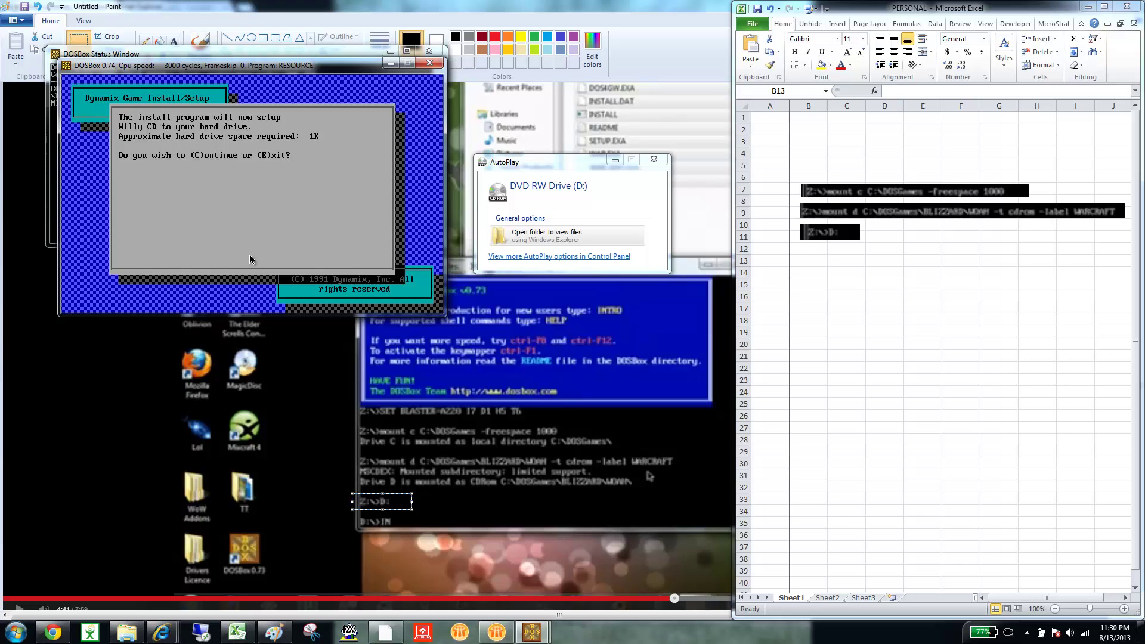
{"action": "key", "text": "c"}
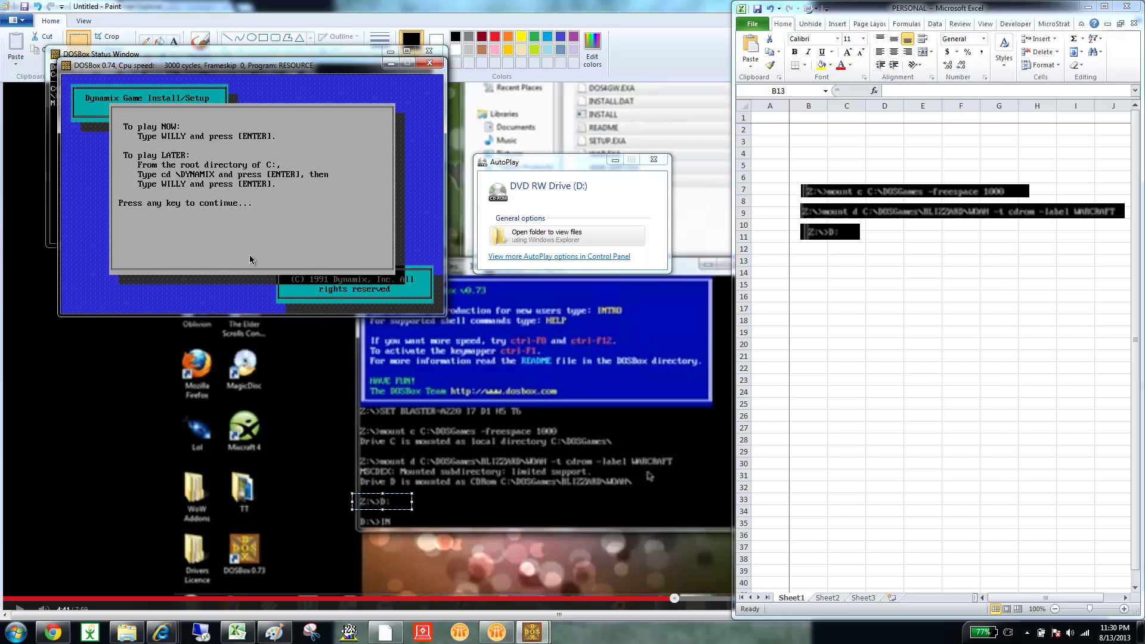
{"action": "key", "text": "Return"}
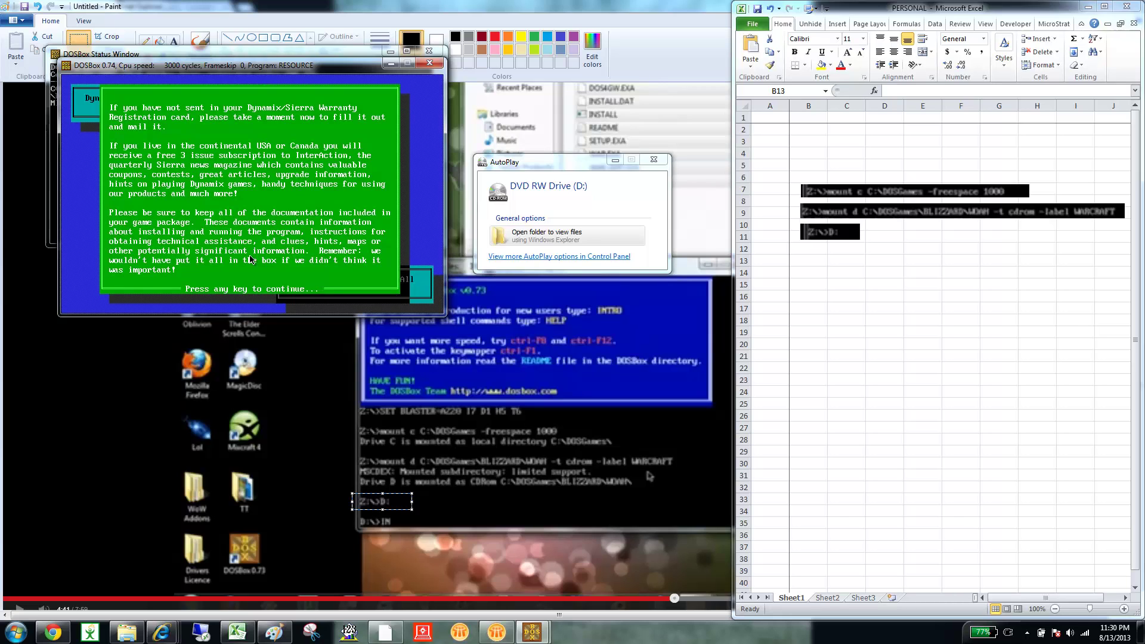
{"action": "key", "text": "Return"}
{"action": "key", "text": "Return"}
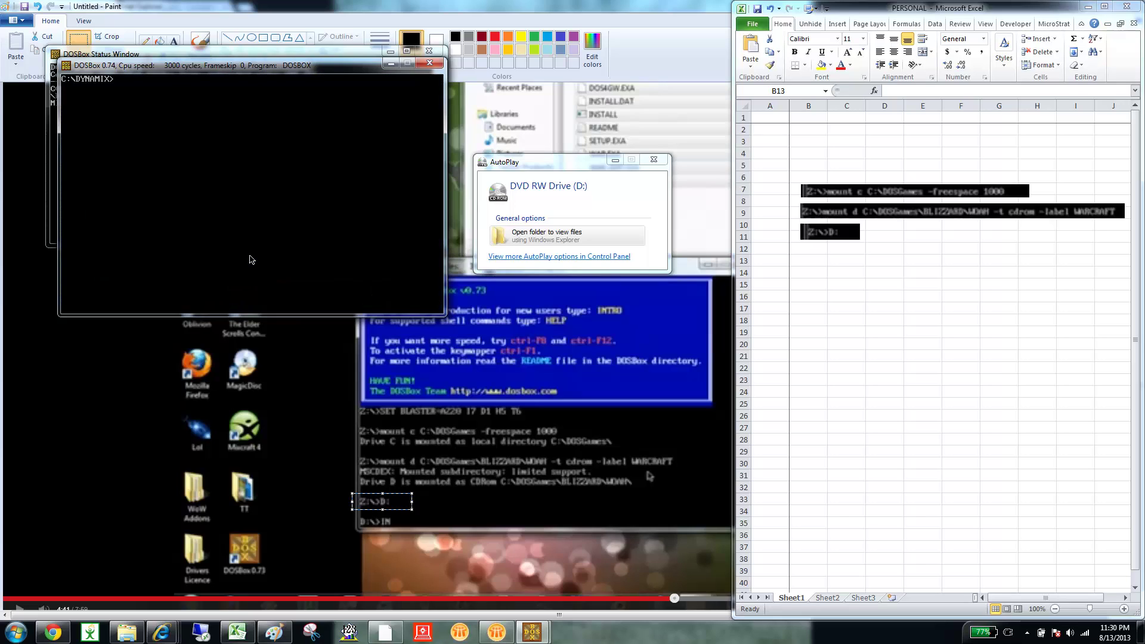
Start the installed game from C:\DYNAMIX with "willy".
{"action": "type", "text": "willy"}
{"action": "key", "text": "Return"}
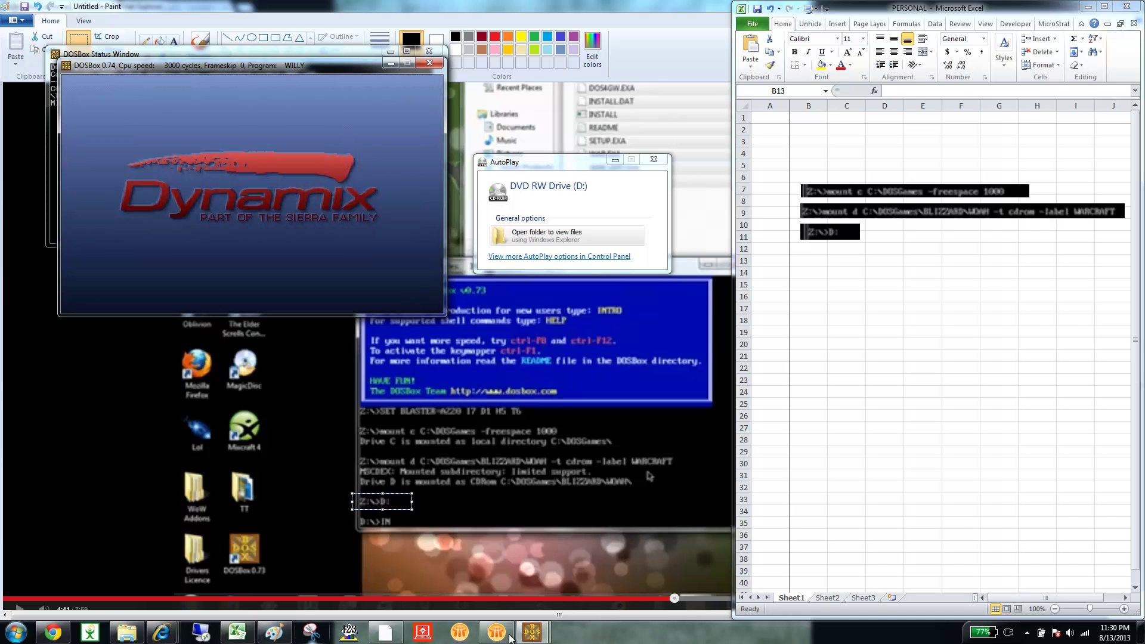
Open the Windows list of all installed programs.
{"action": "left_click", "coordinate": [23, 637]}
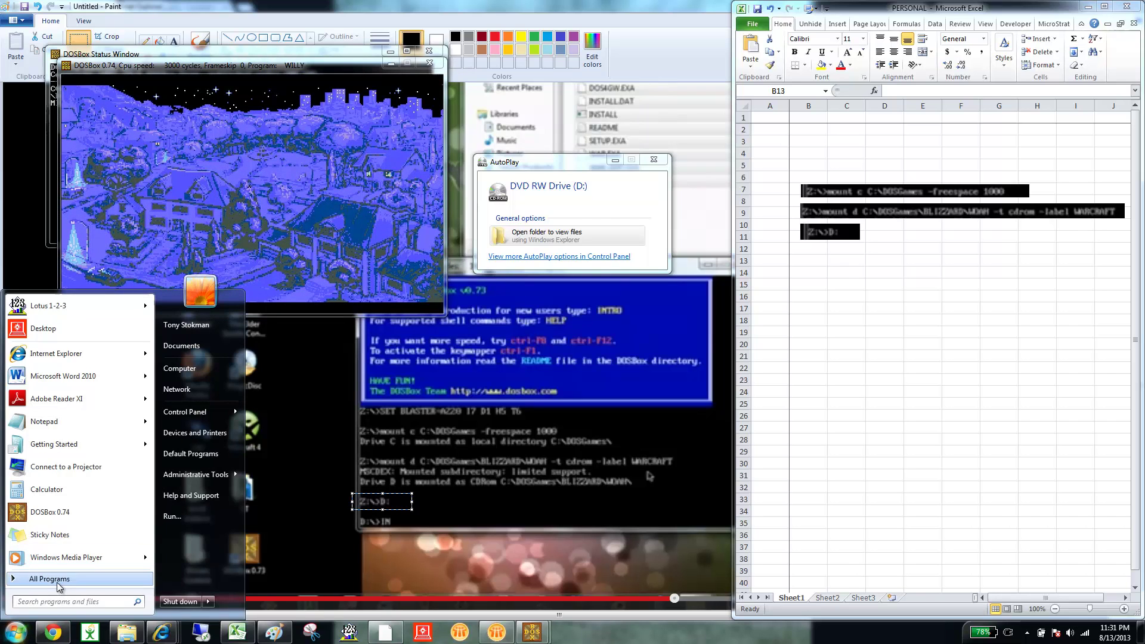
{"action": "left_click", "coordinate": [57, 583]}
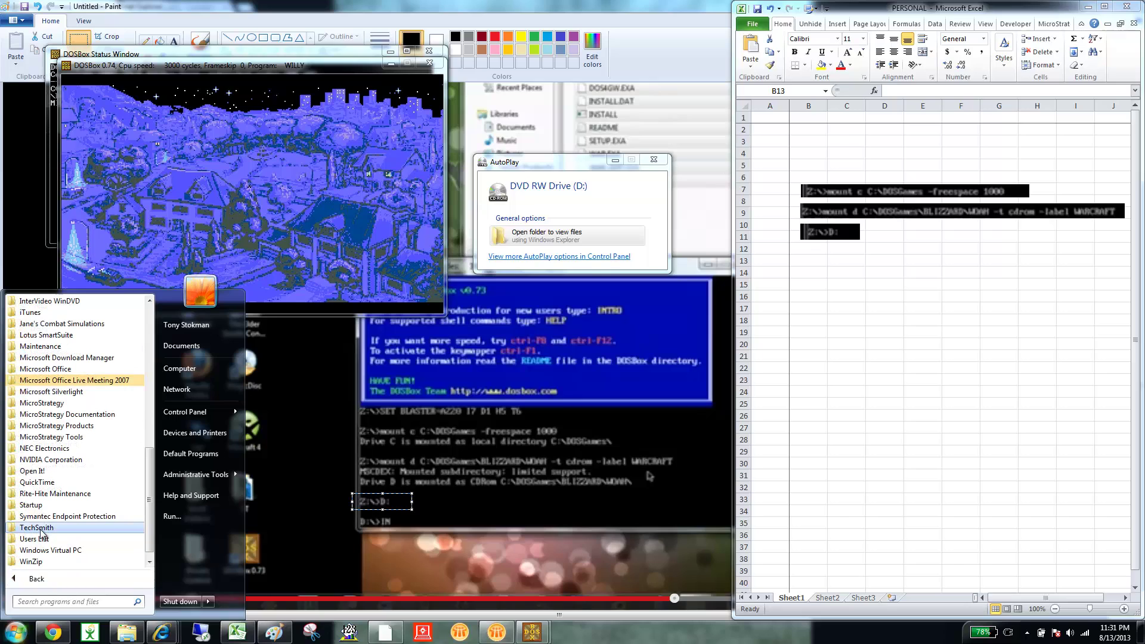